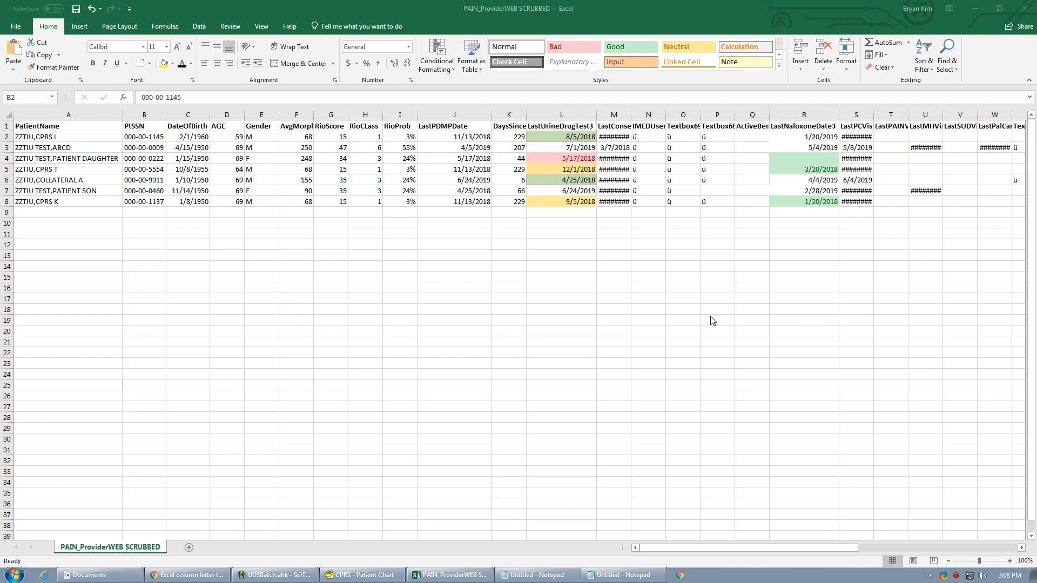
- Examine the LastNaloxoneDate3 and LastUrineDrugTest3 columns, their colored cells, and row 4 across to the PALIATIVE CARE column
left_click(815, 115)
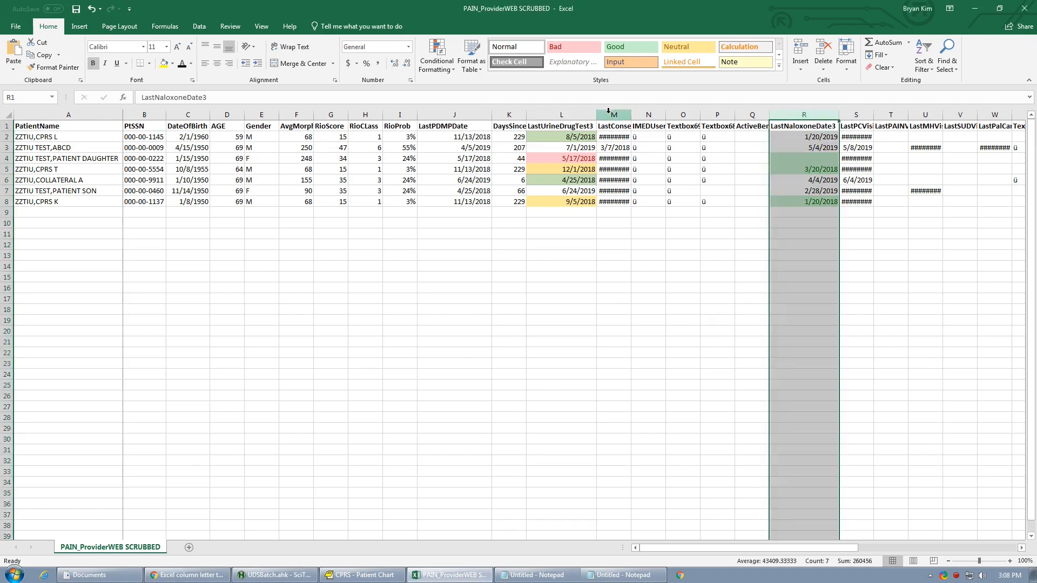
left_click(562, 115)
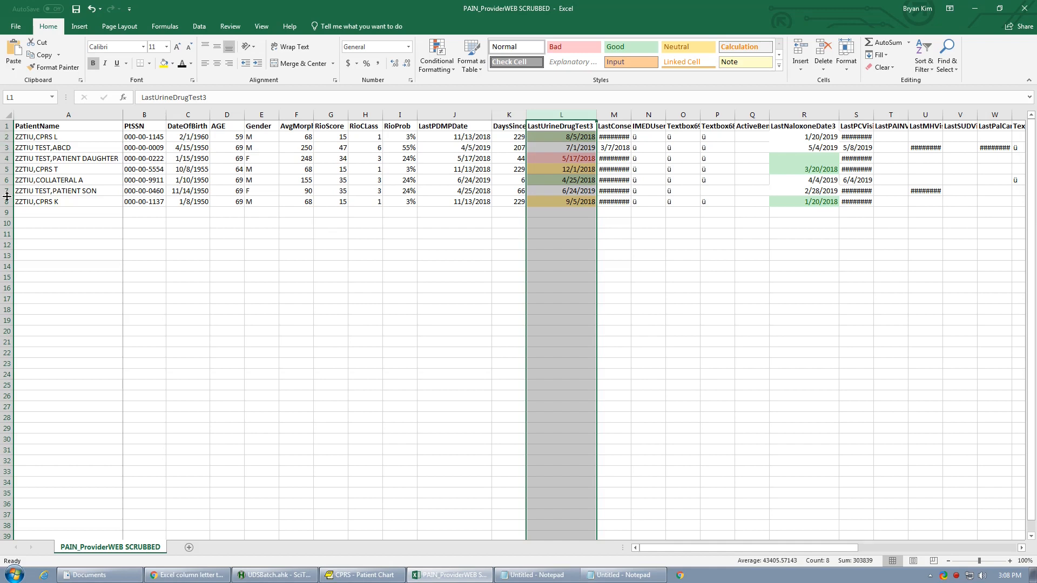
left_click(545, 151)
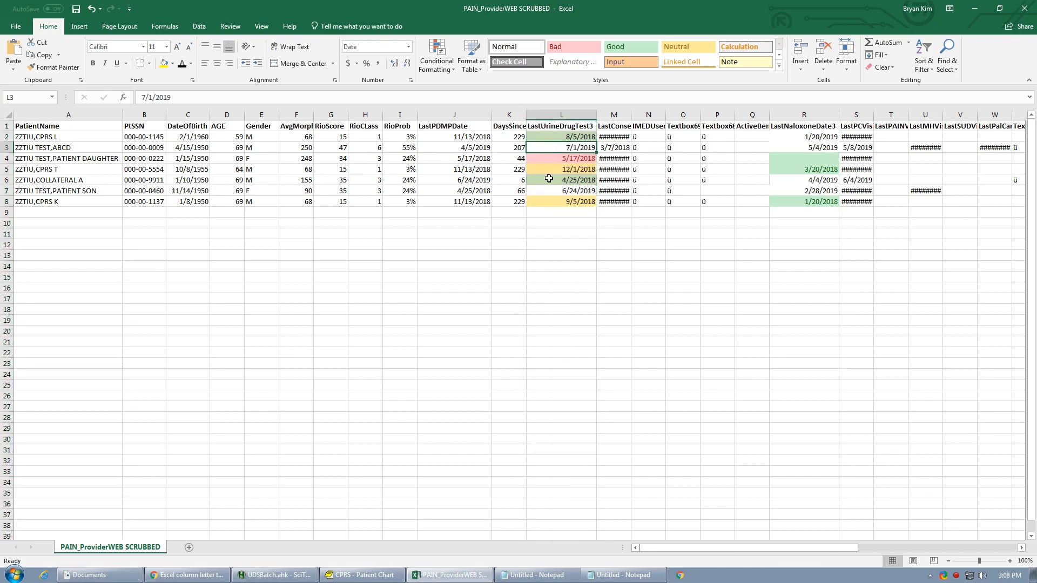
left_click(554, 139)
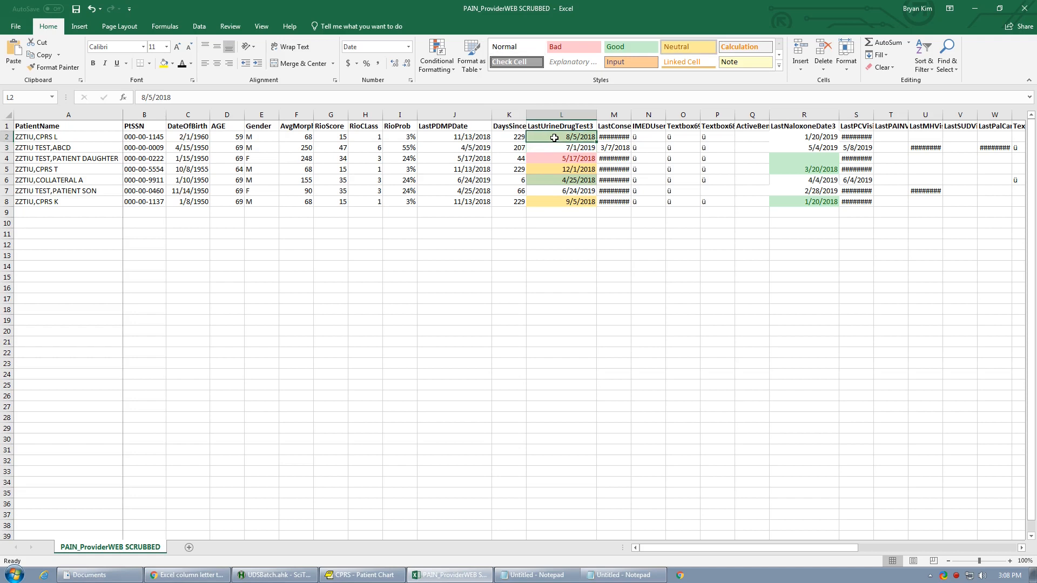
left_click(551, 158)
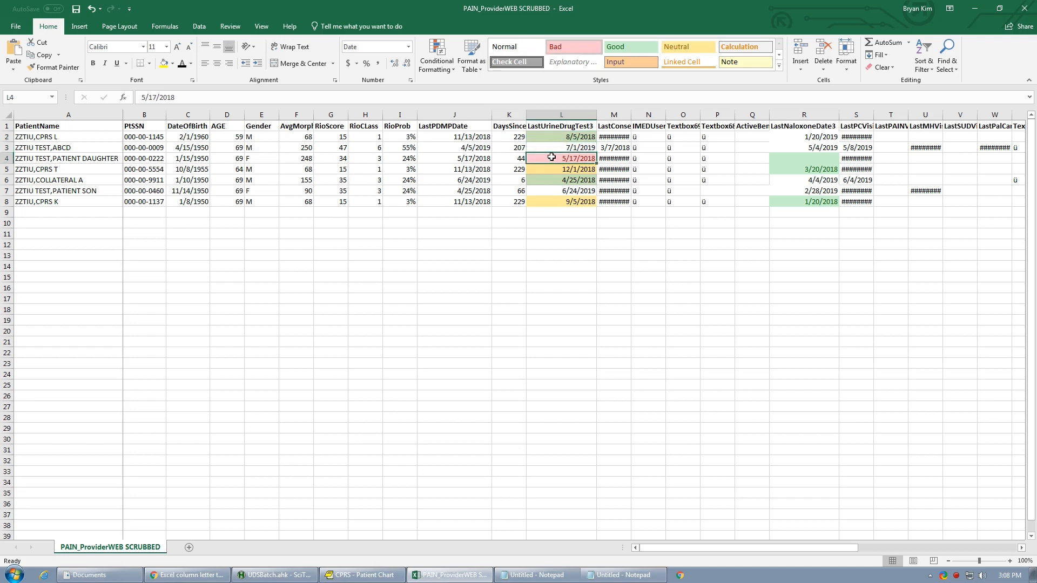
left_click_drag(743, 549, 795, 547)
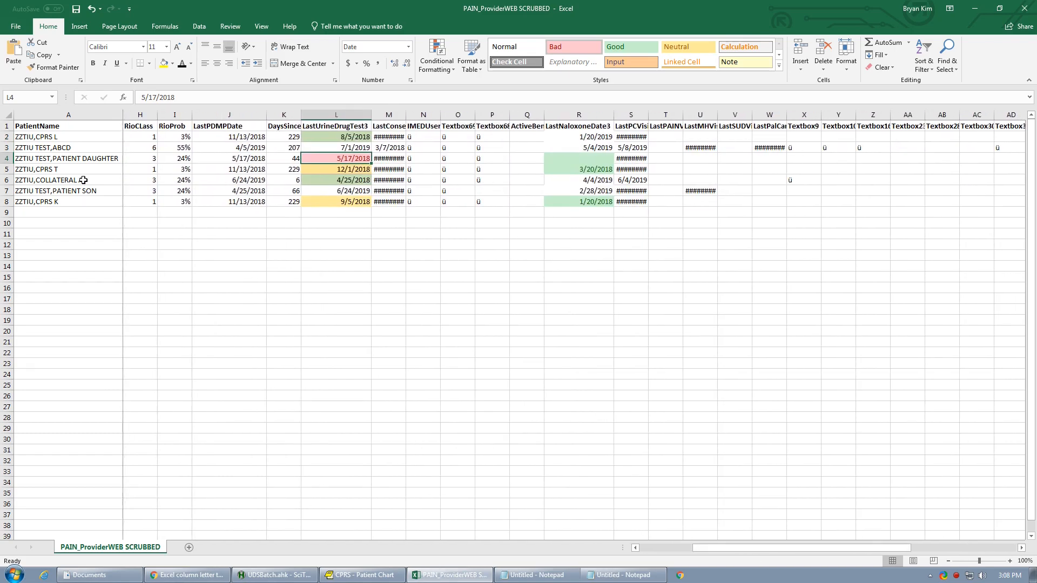
left_click(6, 158)
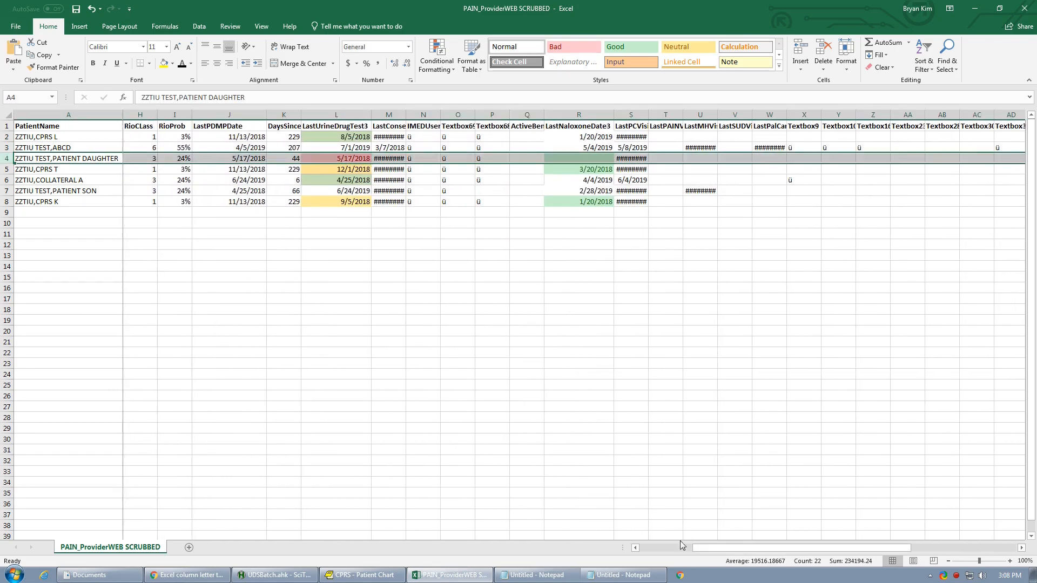
left_click_drag(696, 548, 749, 548)
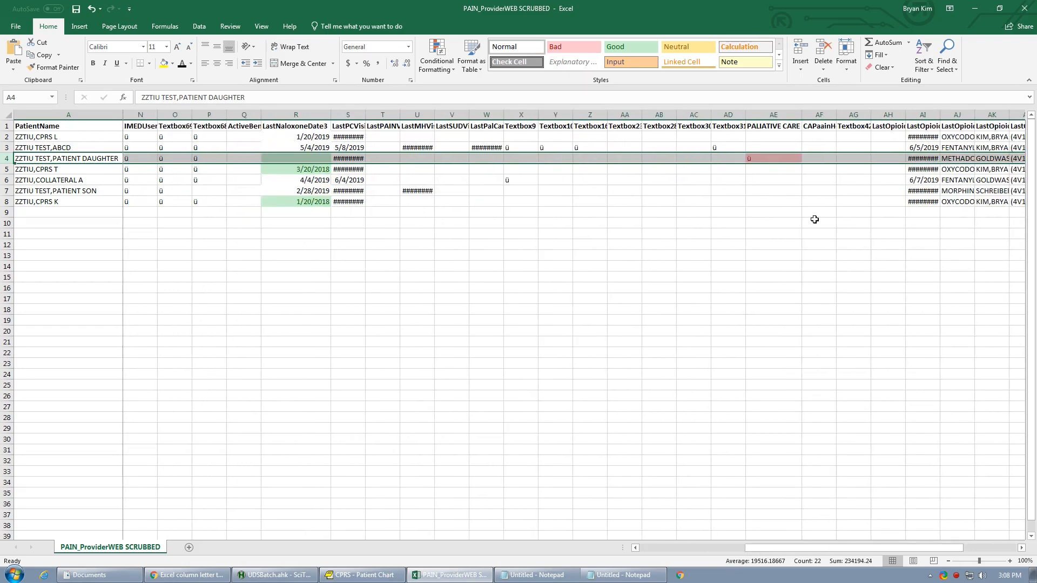
left_click_drag(841, 547, 734, 551)
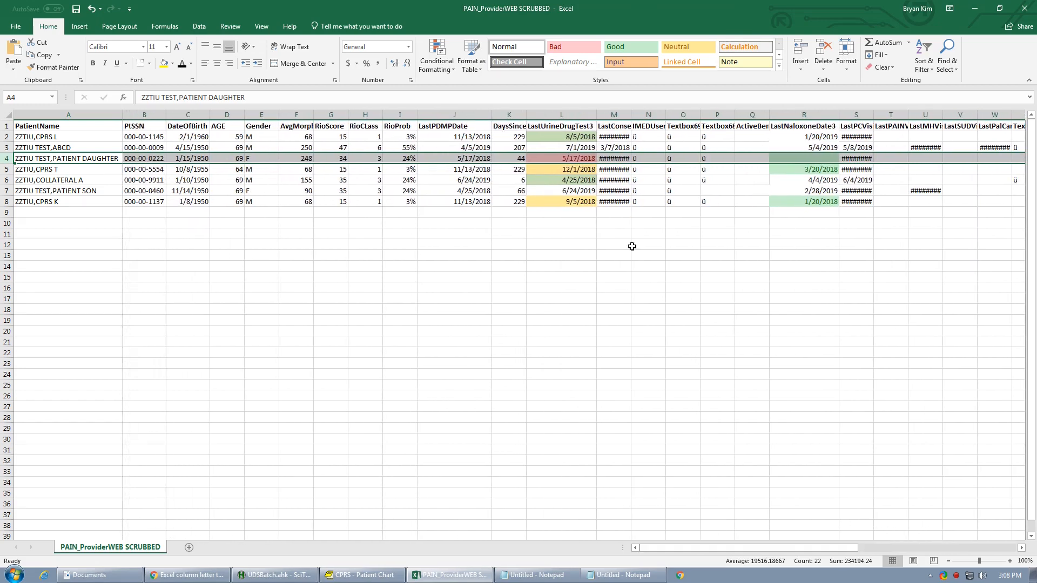
left_click(581, 170)
left_click(579, 202)
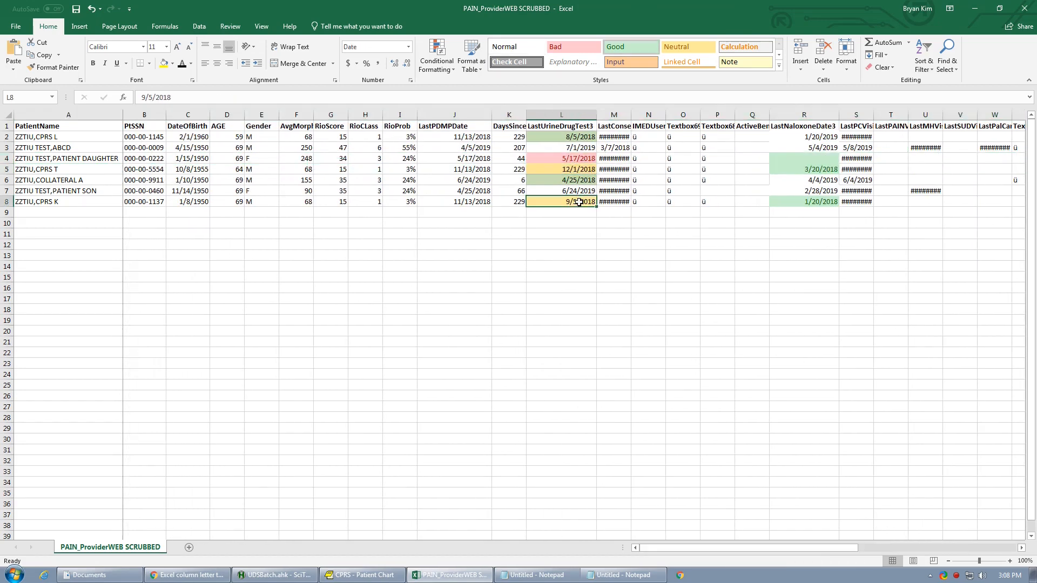
left_click(581, 169)
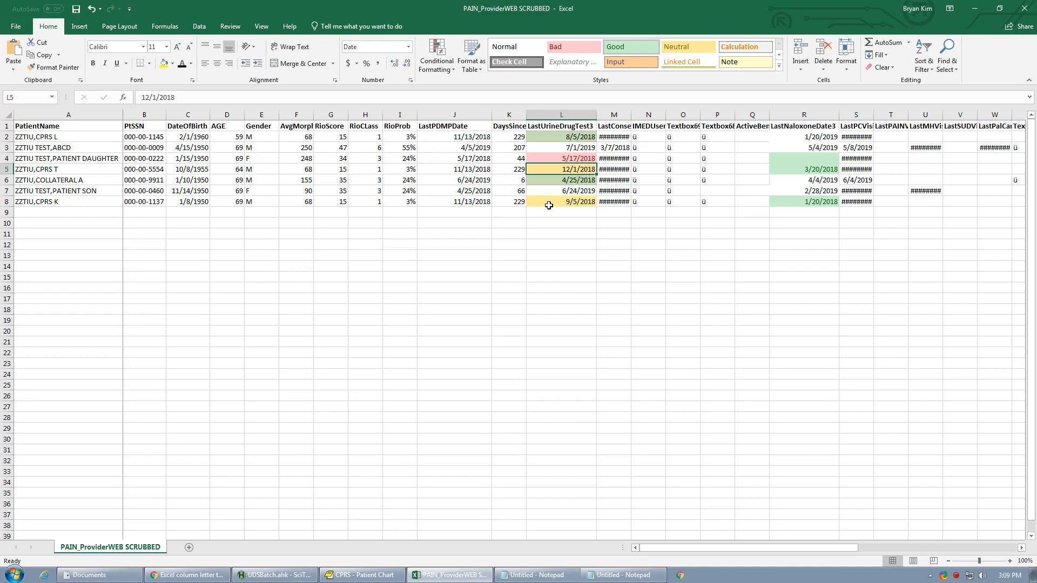
- Switch to the CPRS chart and open the lab ordering menu, and select the first patient's row in the PAIN_ProviderWEB spreadsheet in Excel
left_click(363, 575)
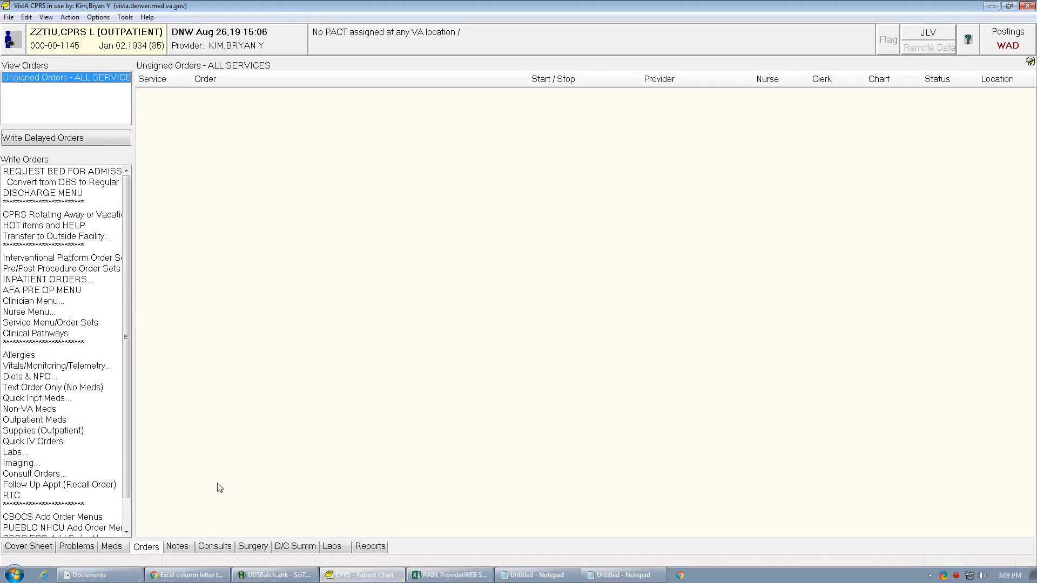
left_click(25, 455)
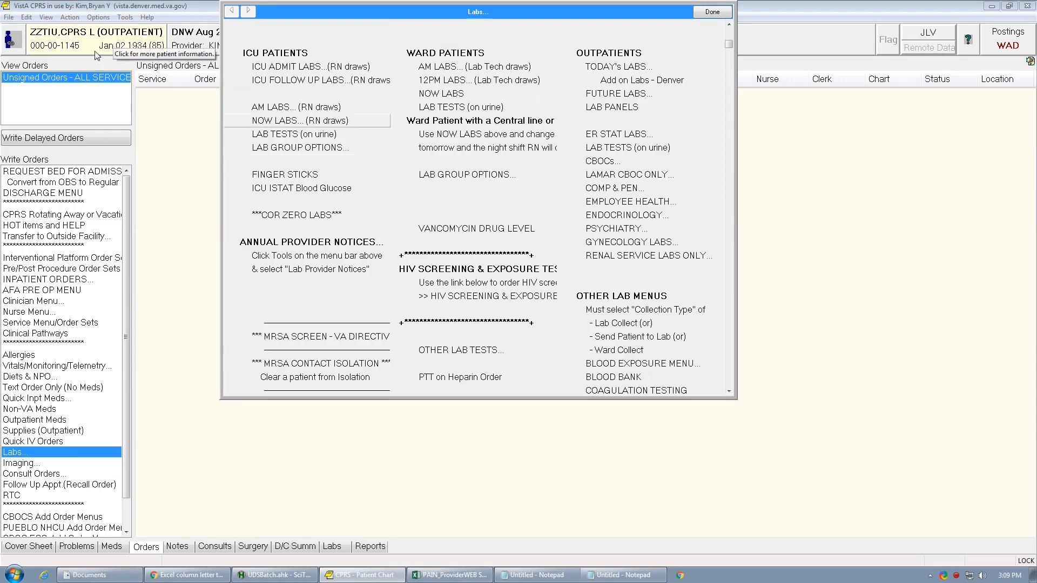
left_click(435, 575)
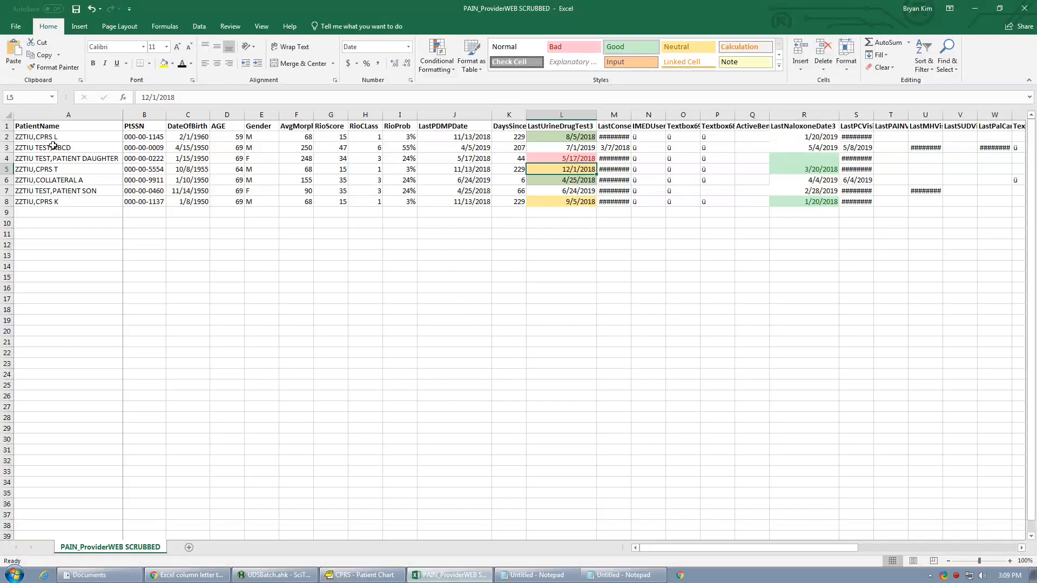
left_click(7, 137)
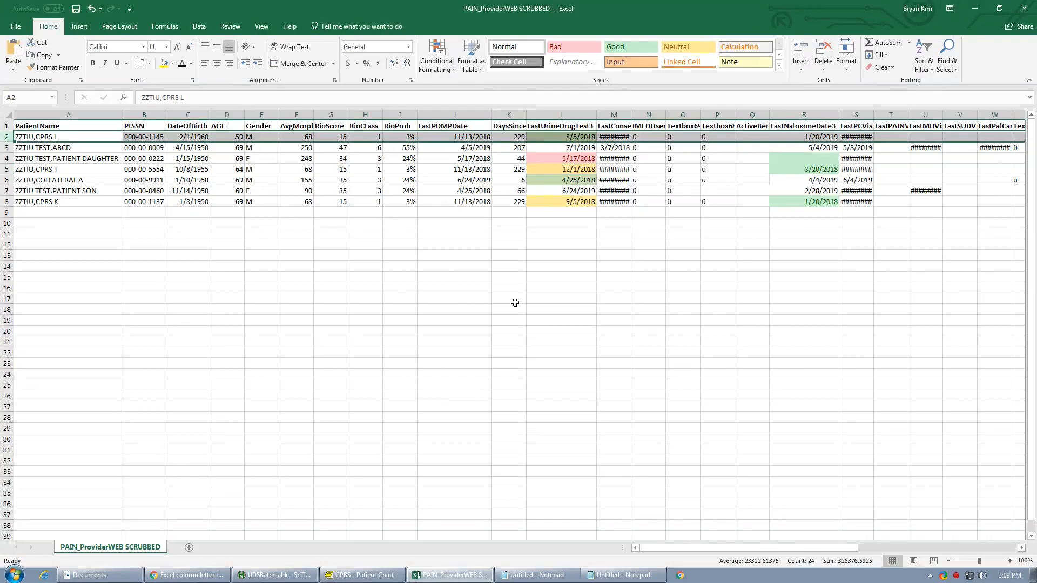
- Return to CPRS and place the Urine Toxicology Order Set through today's outpatient labs, finishing the lab order entry
left_click(362, 575)
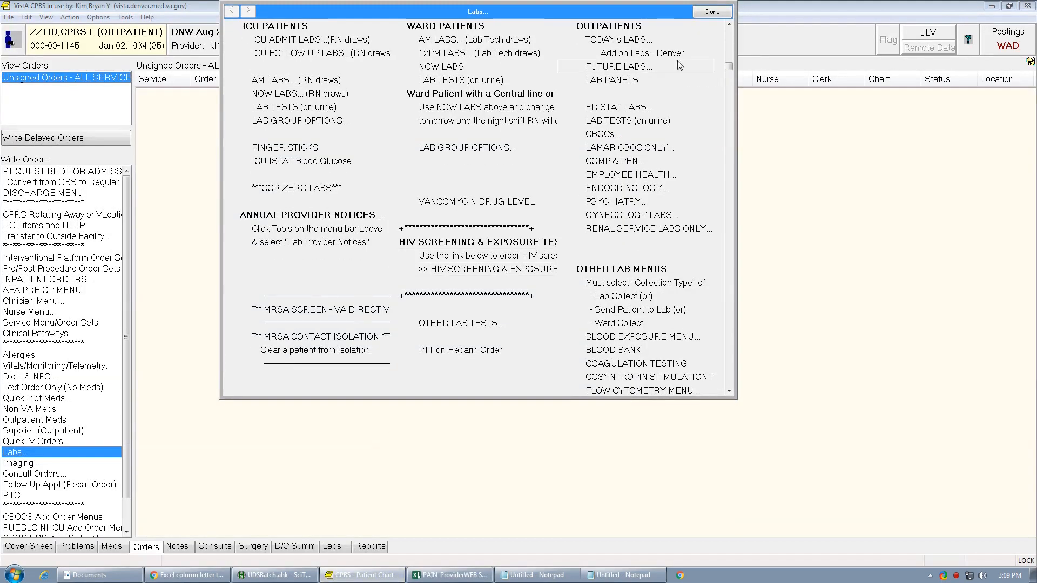
left_click(615, 41)
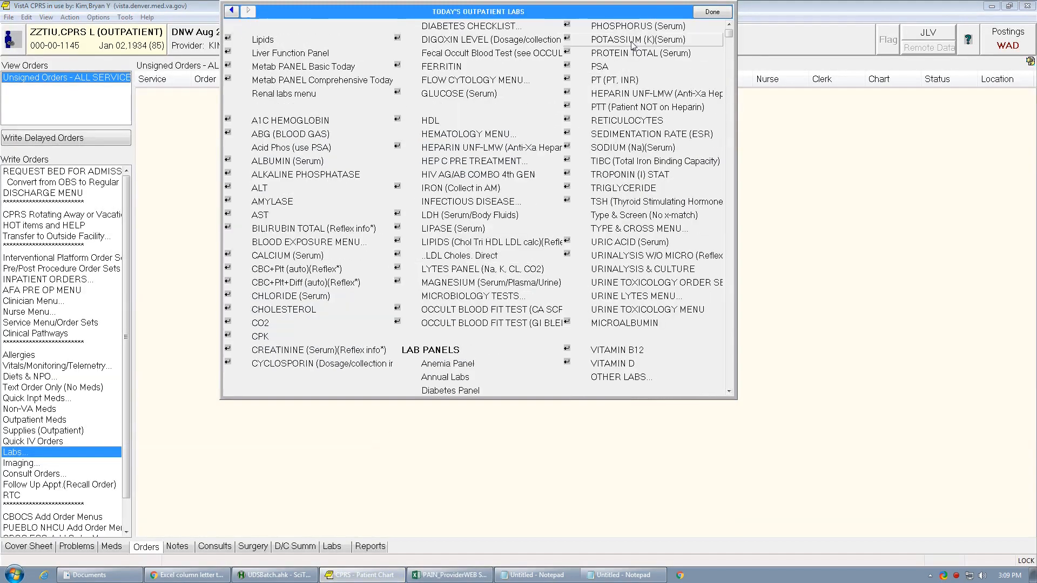
left_click(647, 311)
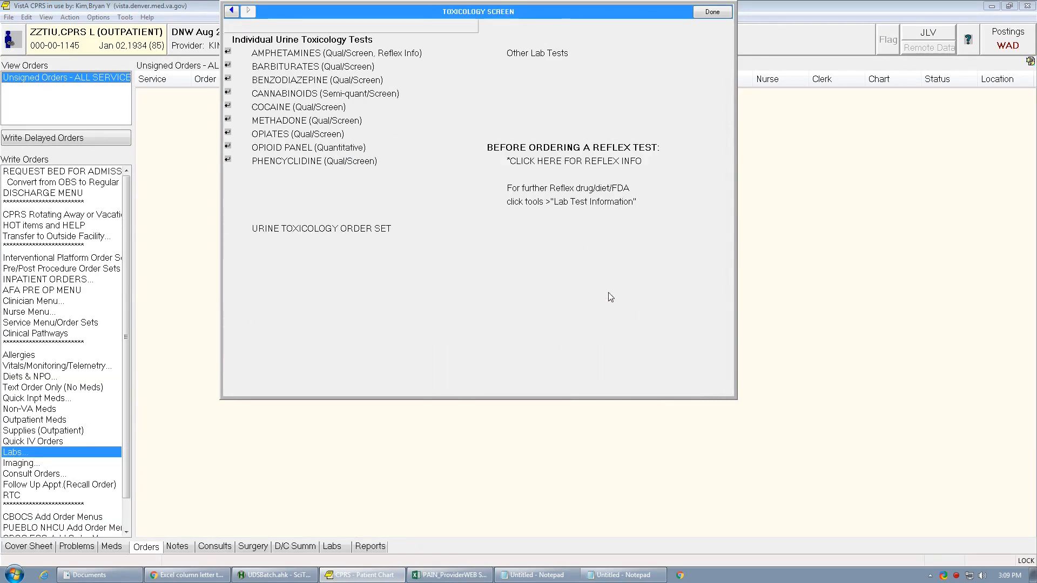
left_click(354, 231)
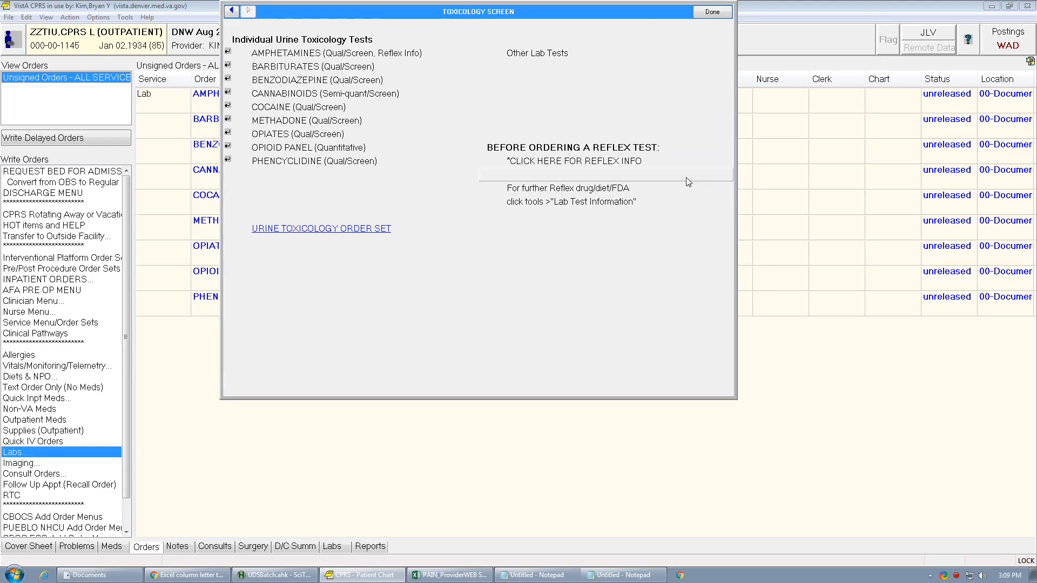
left_click(712, 12)
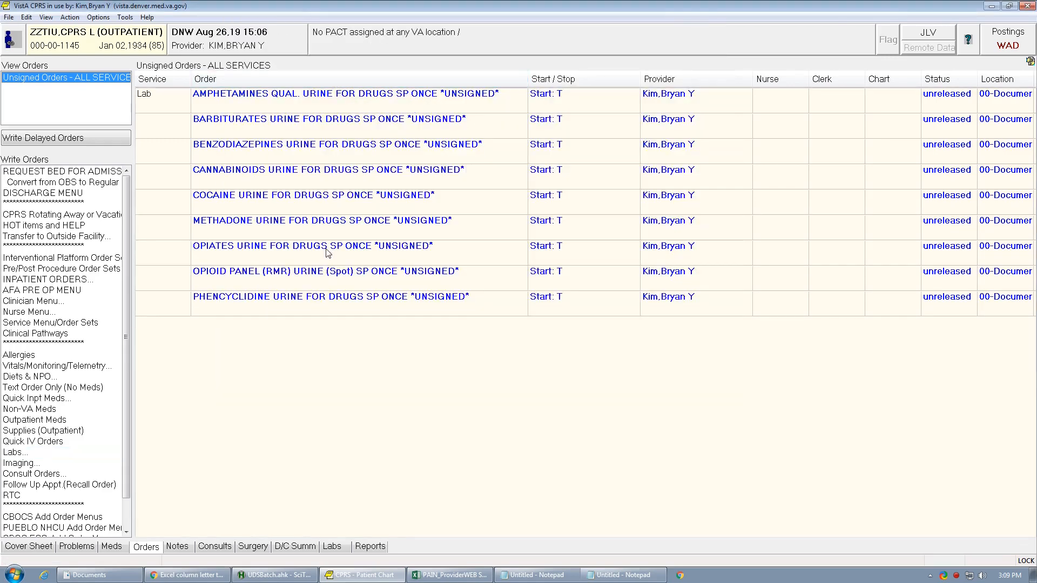
- Create a FOLLOW UP LETTER progress note with Rocky Mountain Regional VA Medical Center as the return address
left_click(177, 546)
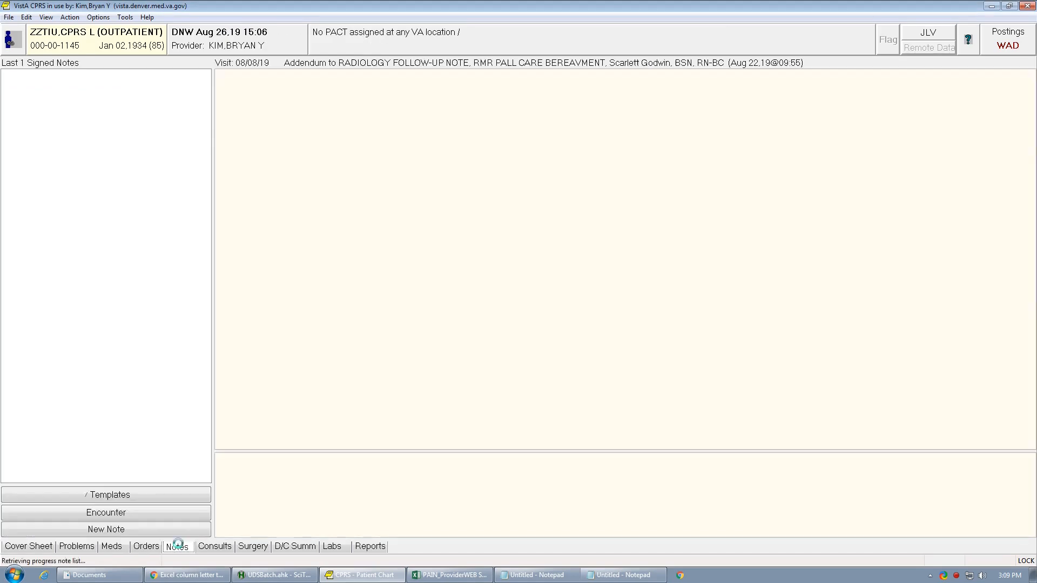
left_click(106, 530)
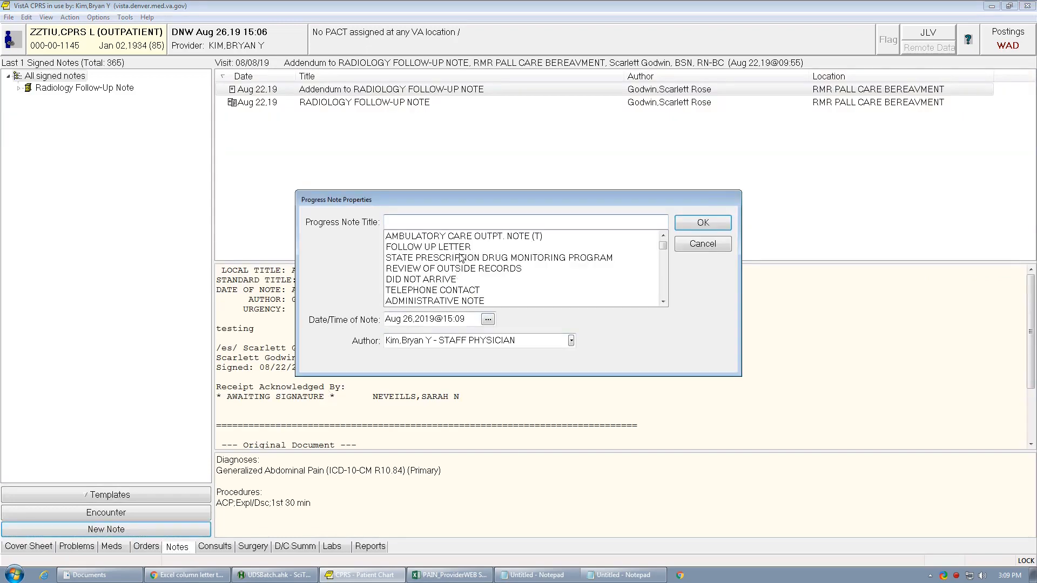
left_click(462, 248)
left_click(689, 226)
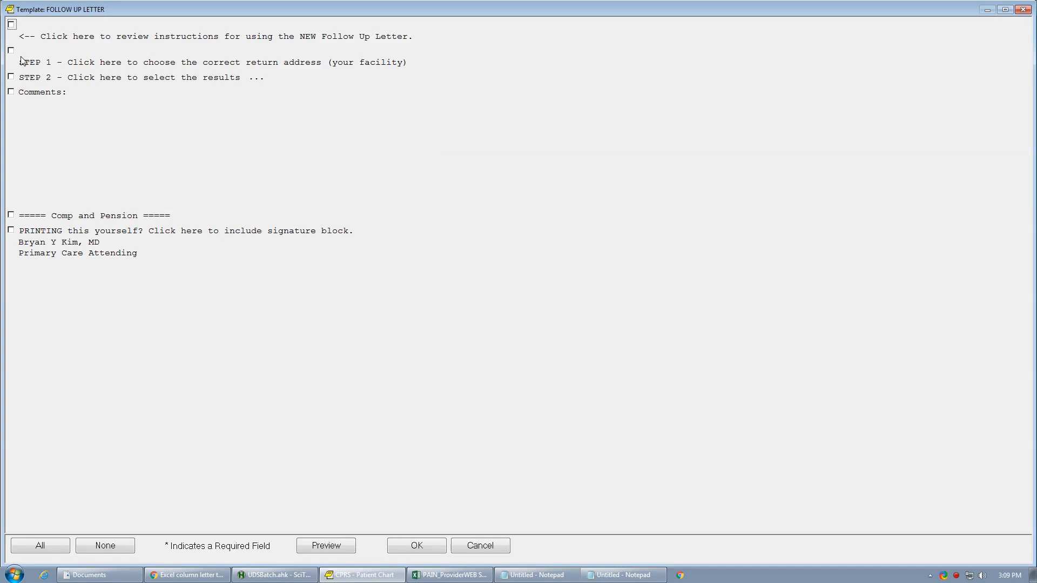
left_click(21, 61)
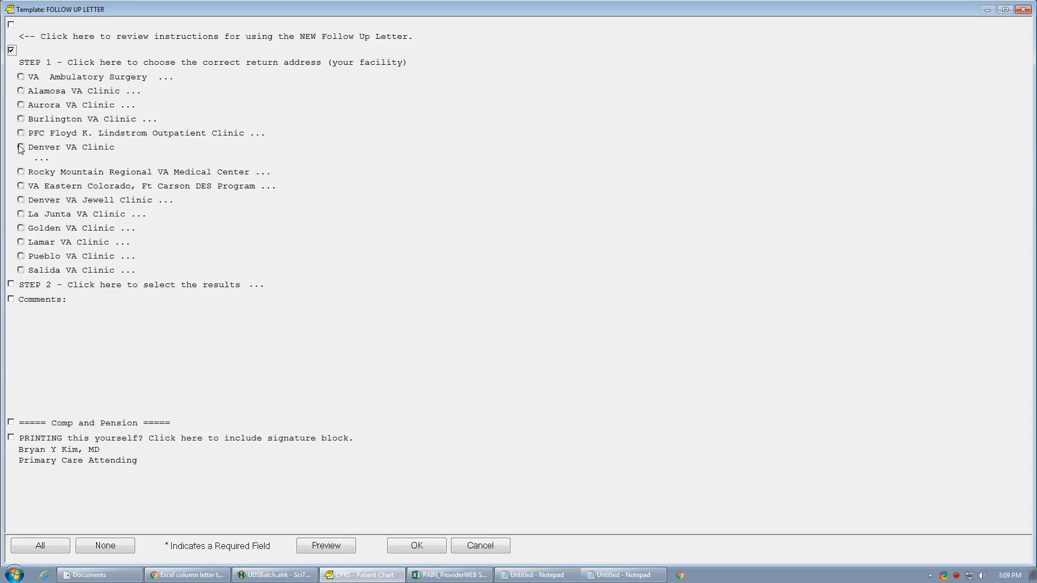
left_click(21, 173)
left_click(414, 547)
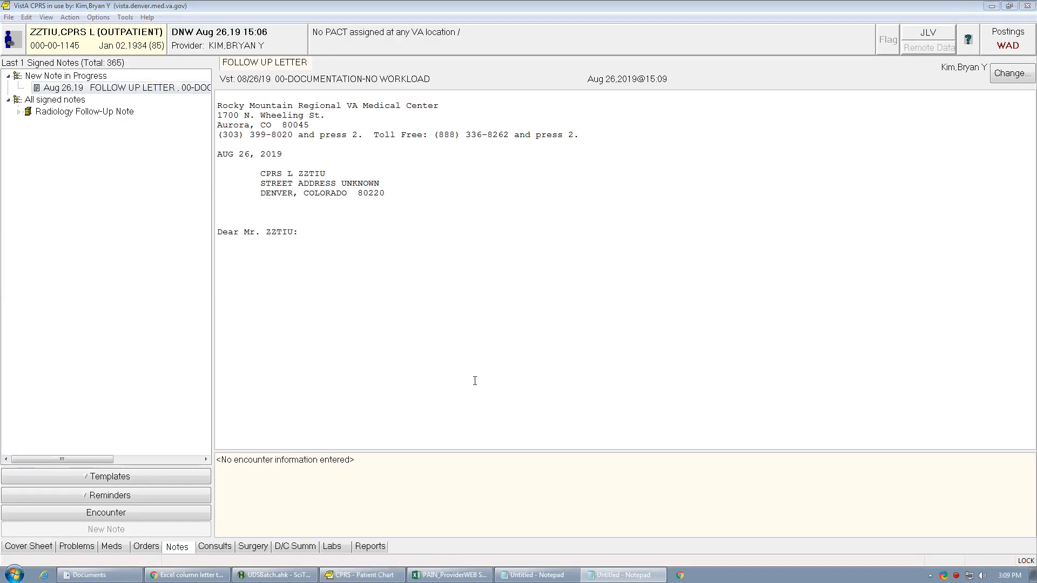
- Paste the prepared urine toxicology notice into the letter and insert the last screen date, 8/5/2018, copied from cell L2 of the Excel spreadsheet
left_click(452, 380)
type("I am writing to inform you that per VA policy, completion of a Urine Toxicology screening is required twice a year or as directed by your primary care provider.          According to our records you are due for a 6 month urine drug screen which needs to be completed within this refill and no further refills will be issued until the Urine Toxicology Screening is completed. There is no need to schedule an appointment with your primary care provider at this time. Lab orders for the urine drug screen have been placed for you, please report to lab at your earliest convenience to have these tests completed.          **Last Urine Tox Screen completed: **          If you have any further questions or concerns, please call the phone number at the top of this letter.")
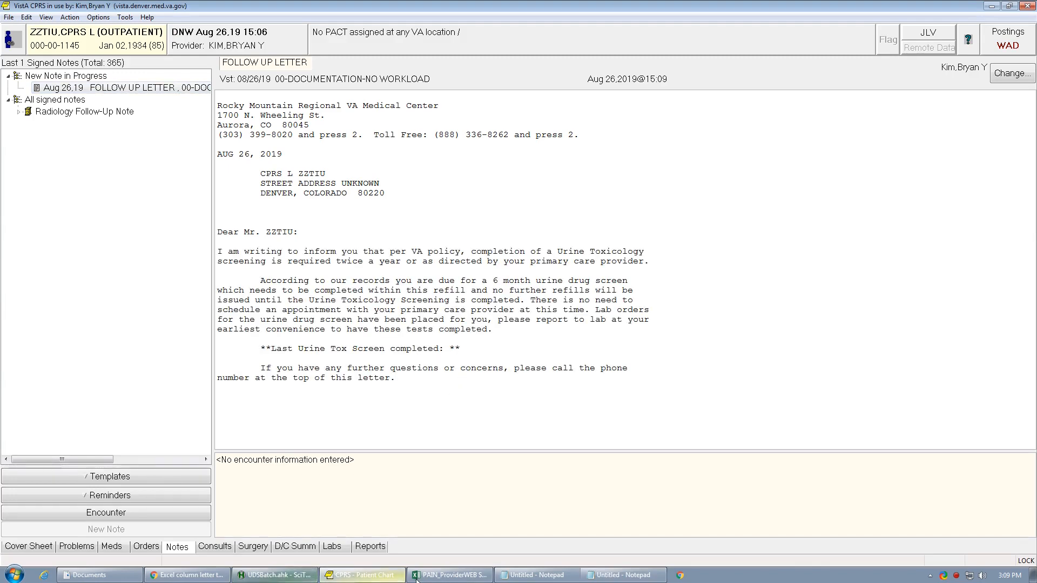
left_click(450, 575)
left_click(568, 140)
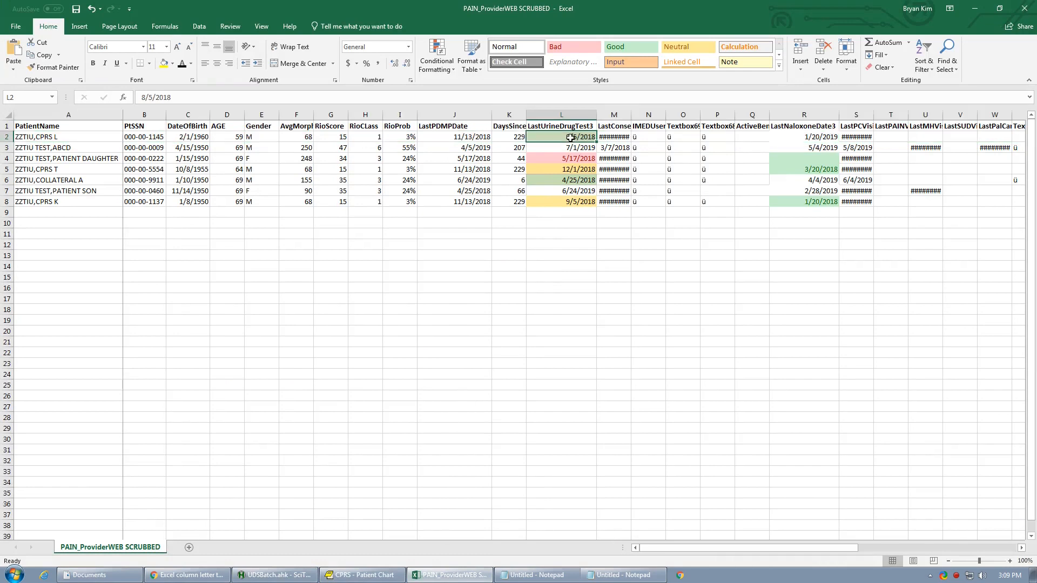
key("ctrl+c")
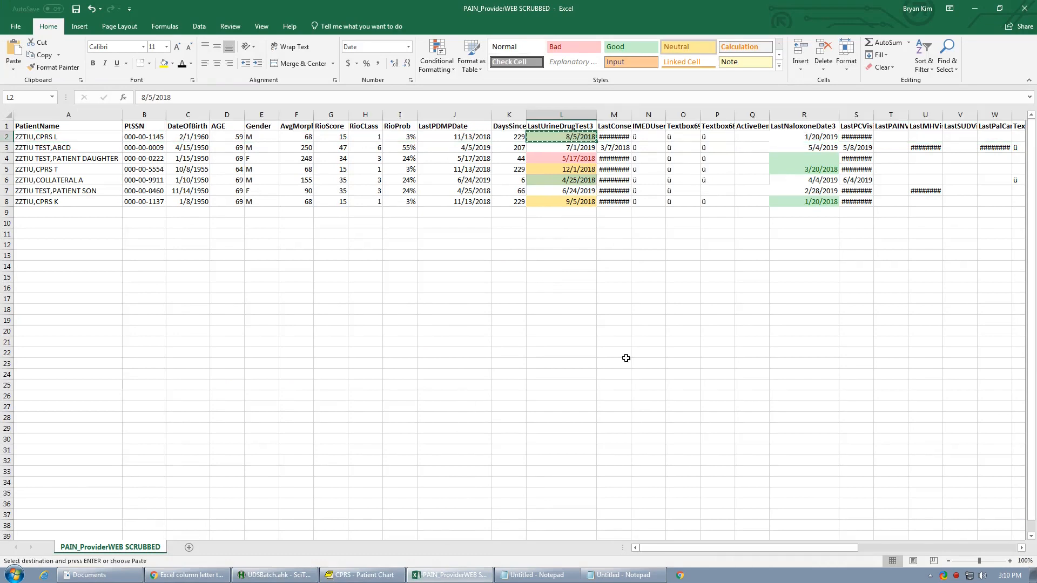
left_click(362, 575)
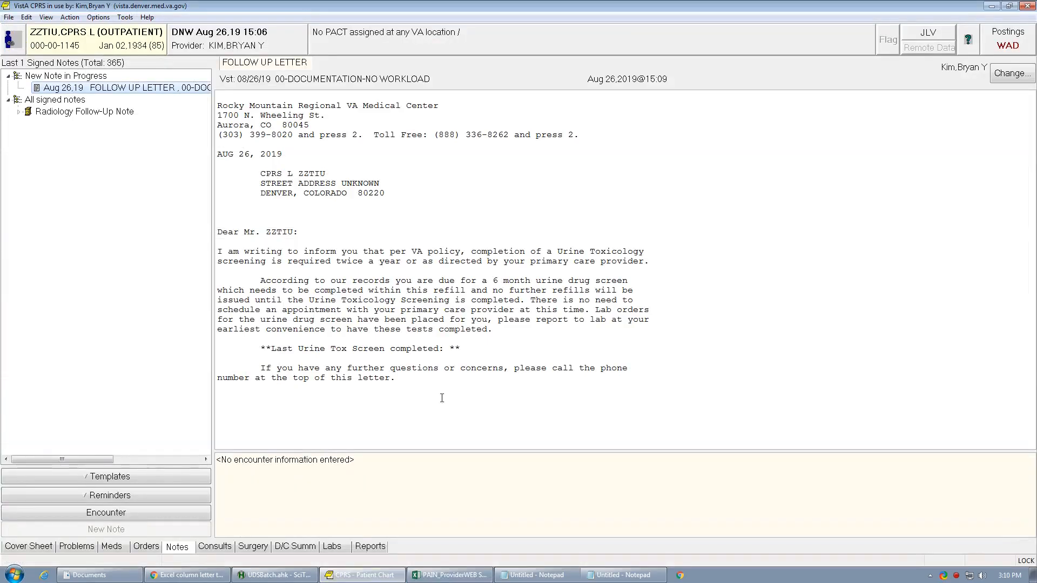
left_click(450, 350)
key("ctrl+v")
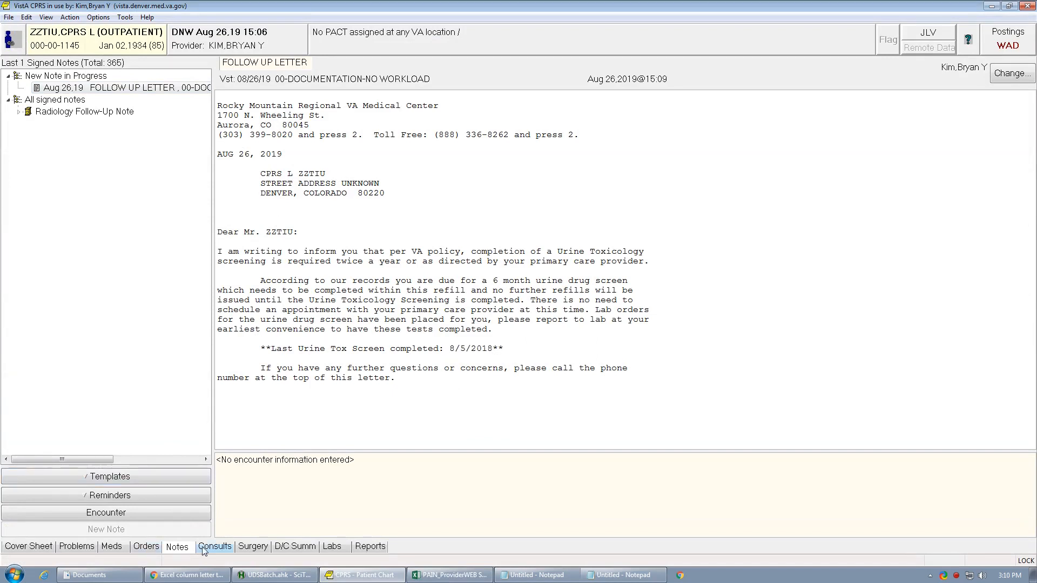
- View the patient's Lab Status report for the 1 Month range
left_click(369, 547)
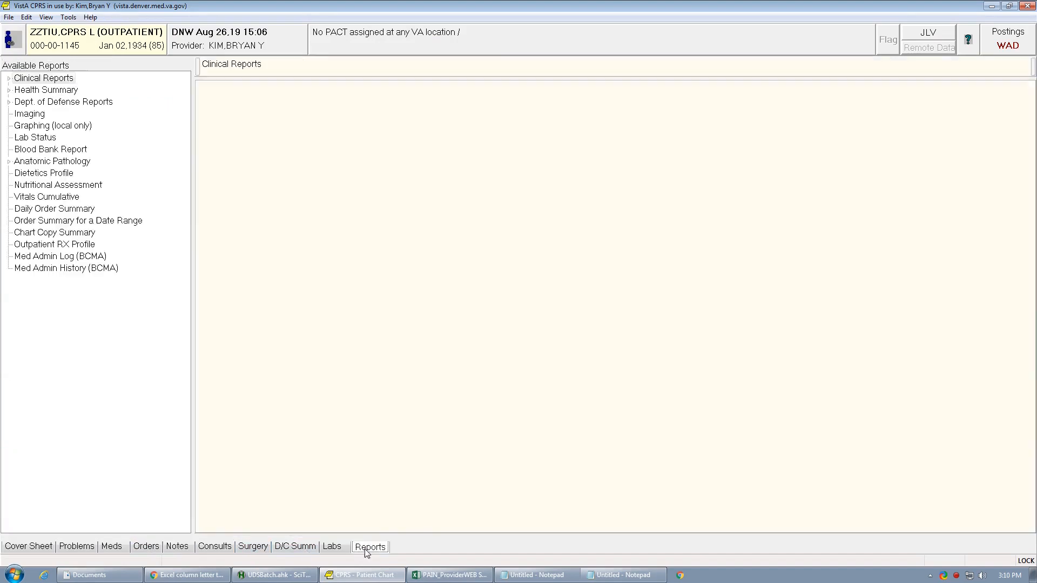
left_click(43, 141)
left_click(411, 92)
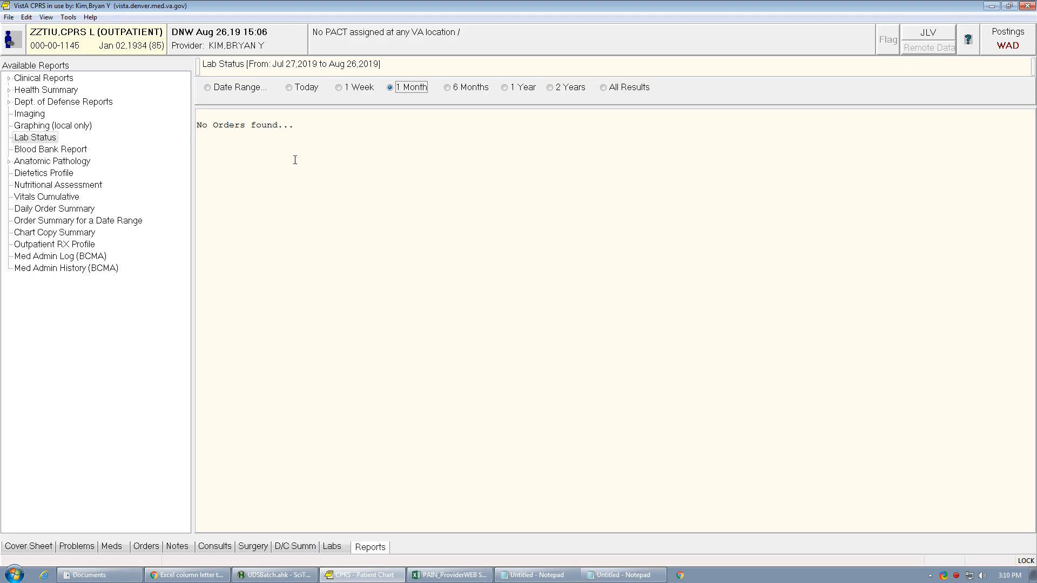
- Delete the unsigned FOLLOW UP LETTER progress note and return to the patient's unsigned orders
left_click(178, 546)
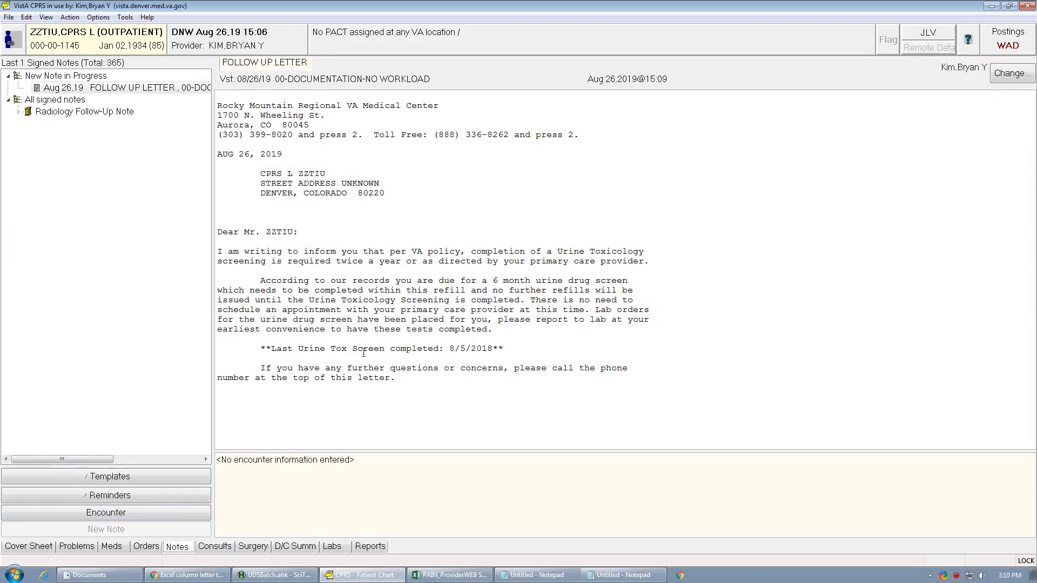
right_click(349, 400)
left_click(301, 424)
right_click(260, 212)
left_click(313, 356)
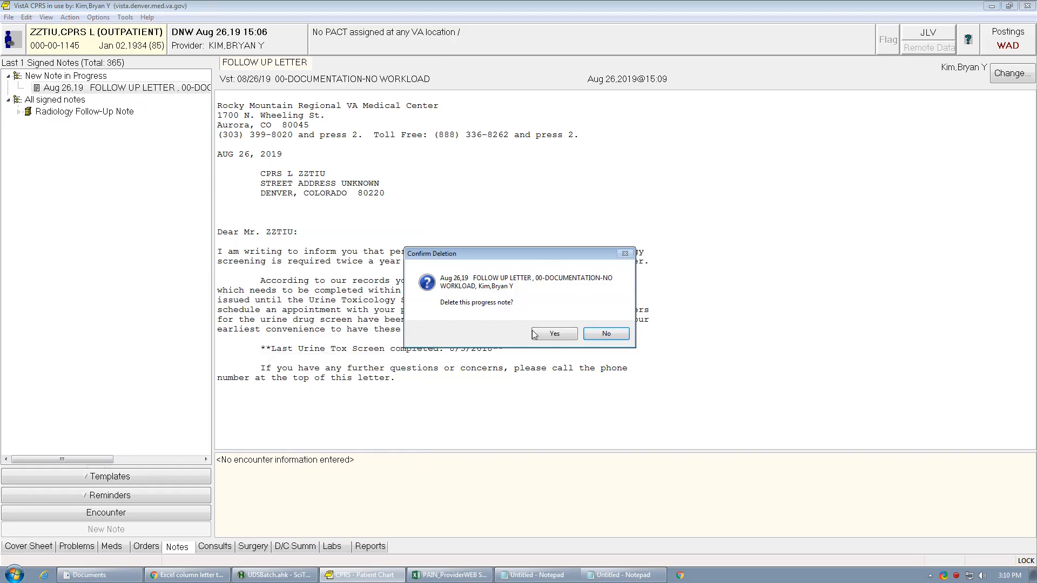
left_click(554, 334)
left_click(157, 547)
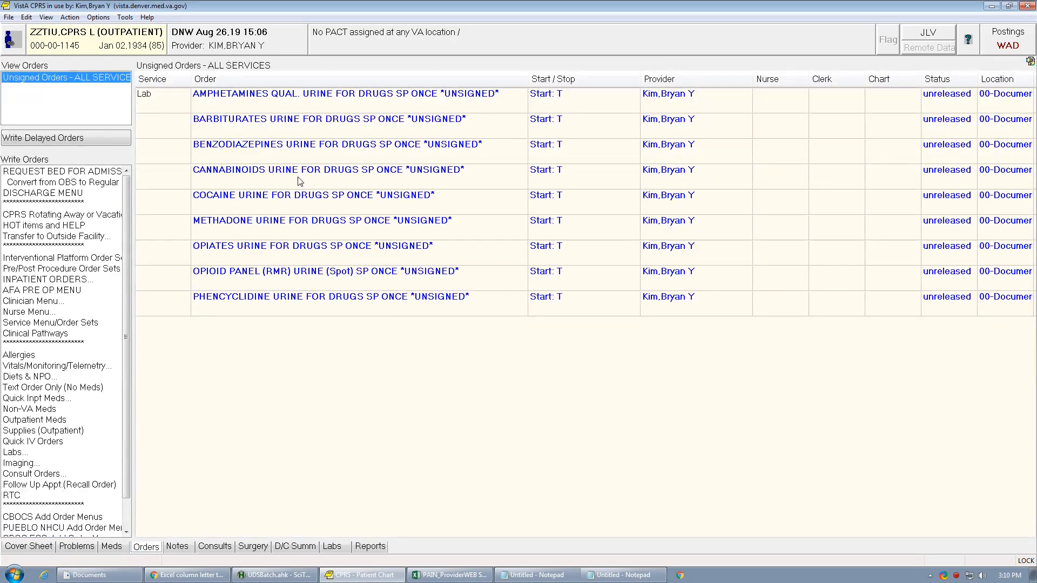
- Discontinue all nine unsigned urine drug screen orders, from AMPHETAMINES QUAL. through PHENCYCLIDINE
left_click(311, 110)
left_click(296, 299, "shift")
right_click(296, 301)
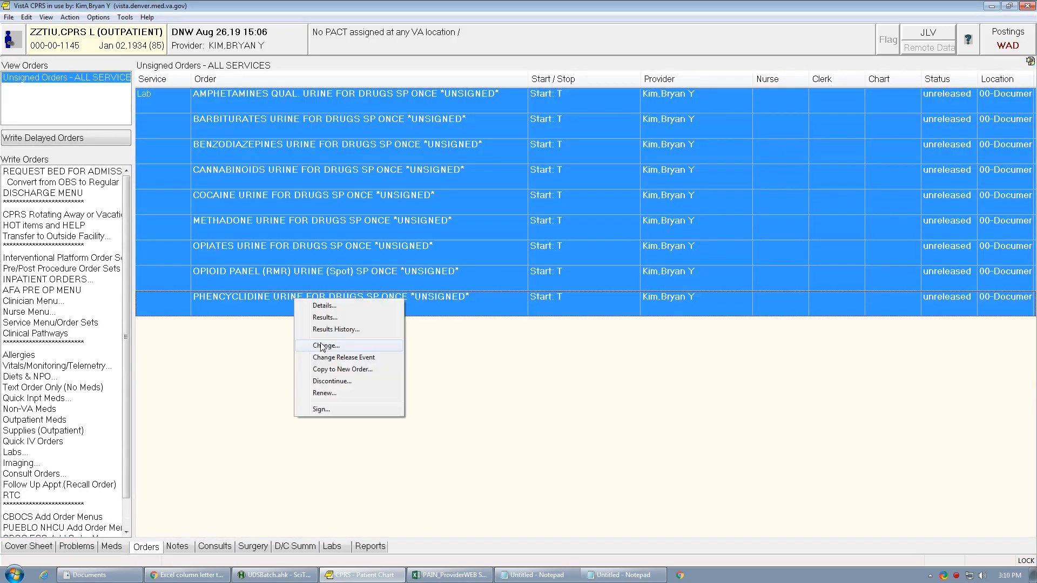
left_click(365, 372)
left_click(951, 548)
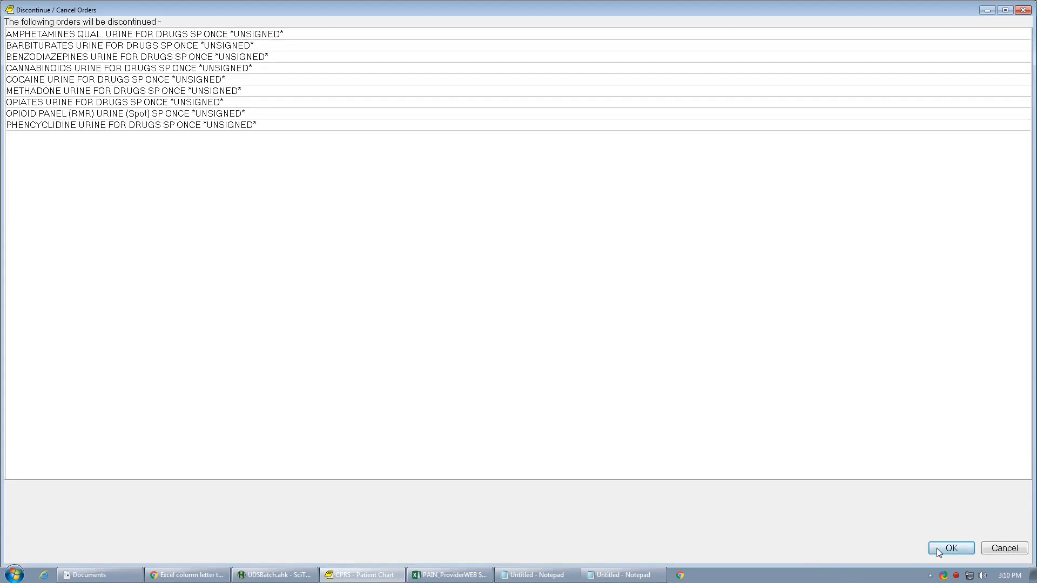
- Switch to SciTE4AutoHotkey, run the UDSBatch.ahk script, and cancel its Review / Sign Changes dialog without signing
left_click(303, 575)
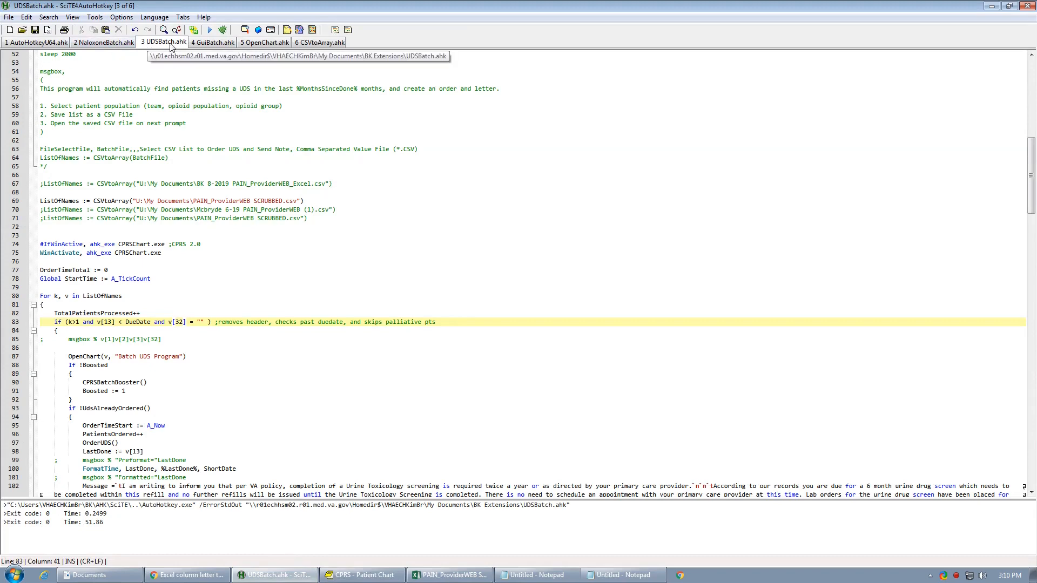
left_click(210, 30)
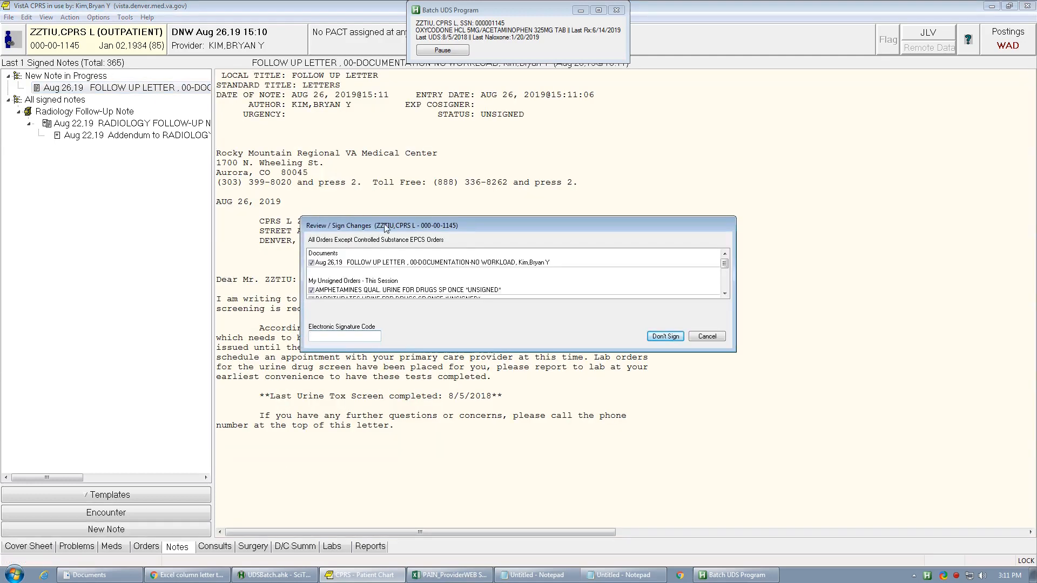
left_click_drag(527, 226, 529, 203)
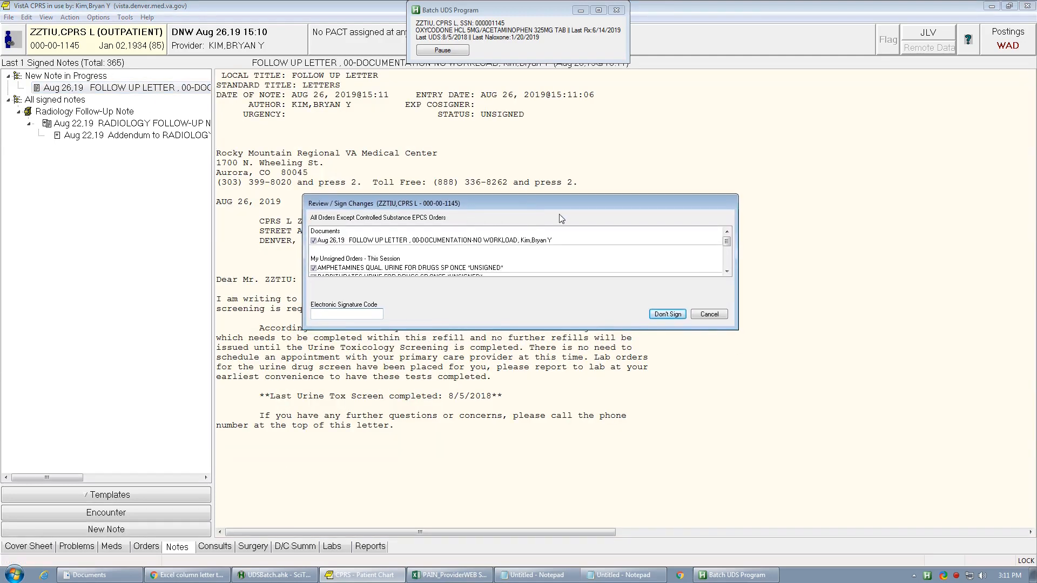
left_click(709, 314)
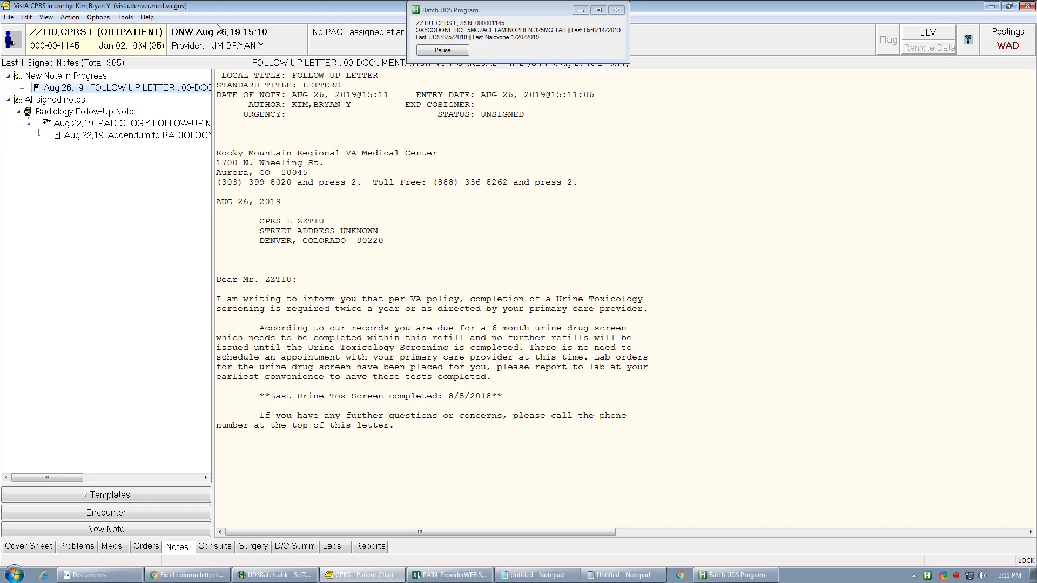
- Compare the script-generated orders and follow-up letter with the patient's last urine drug test date in Excel, and cancel the reopened signing review
left_click(412, 573)
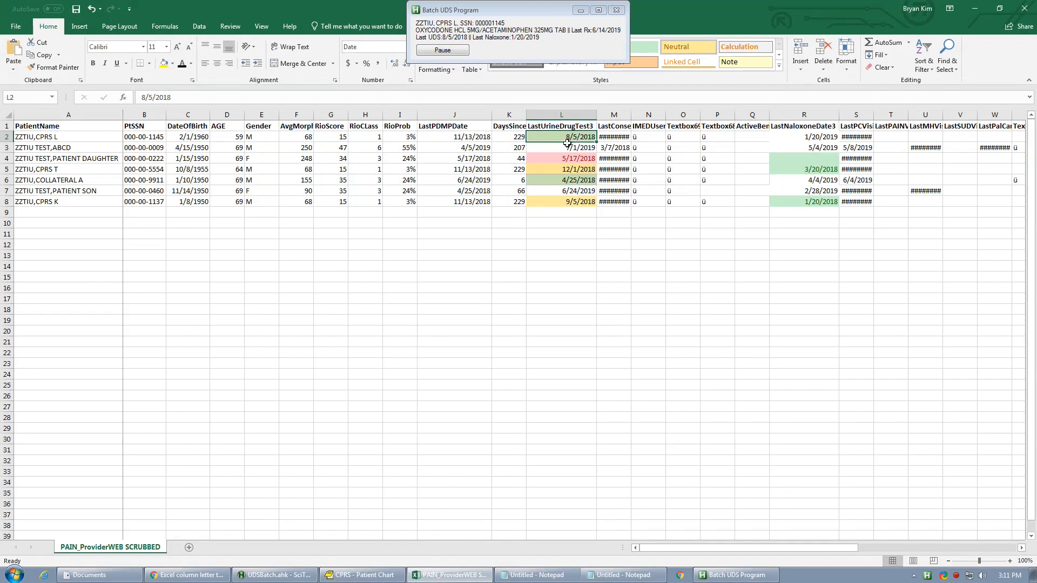
left_click(385, 576)
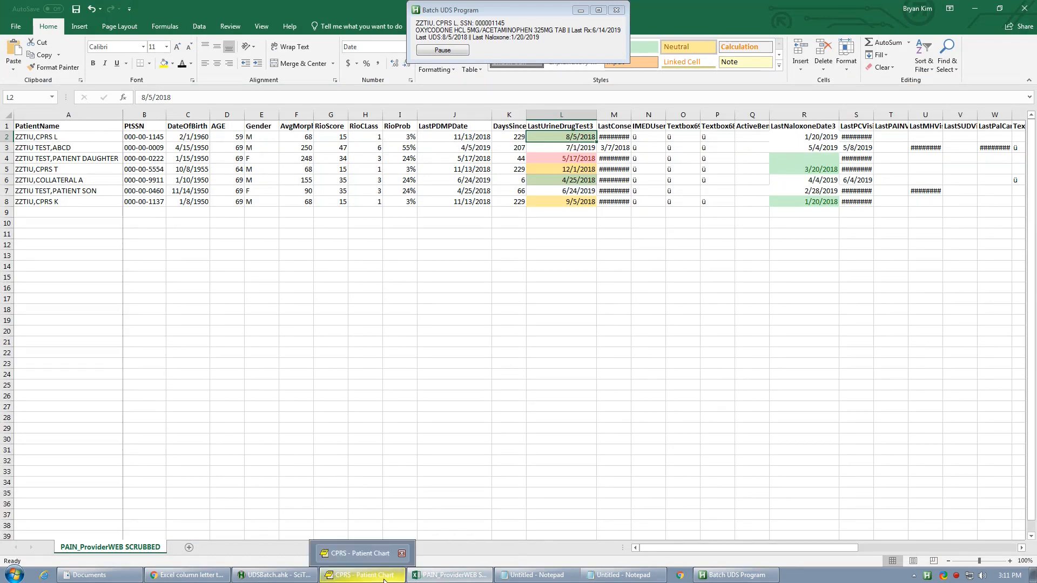
left_click(157, 546)
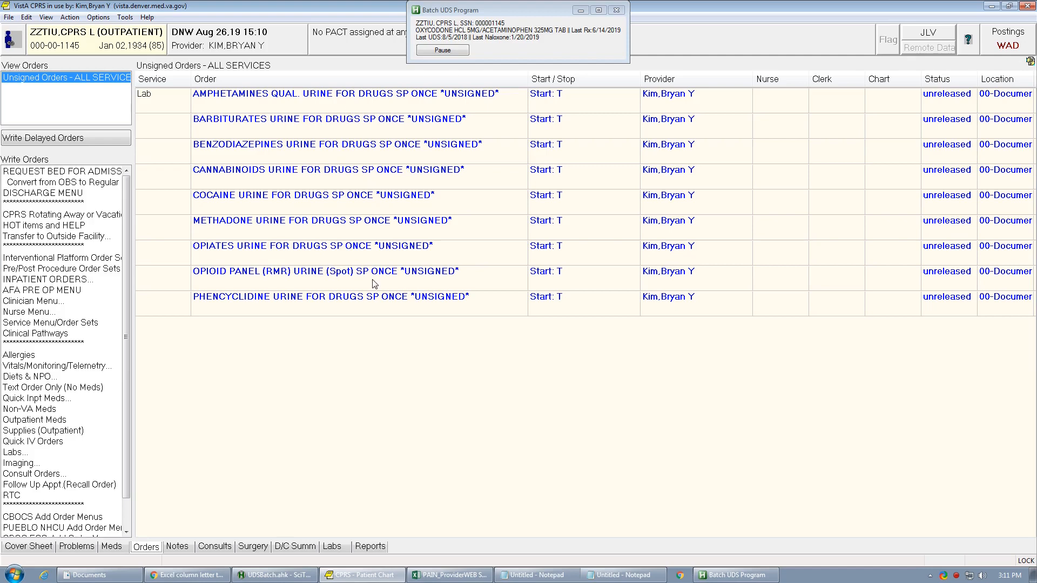
left_click(185, 551)
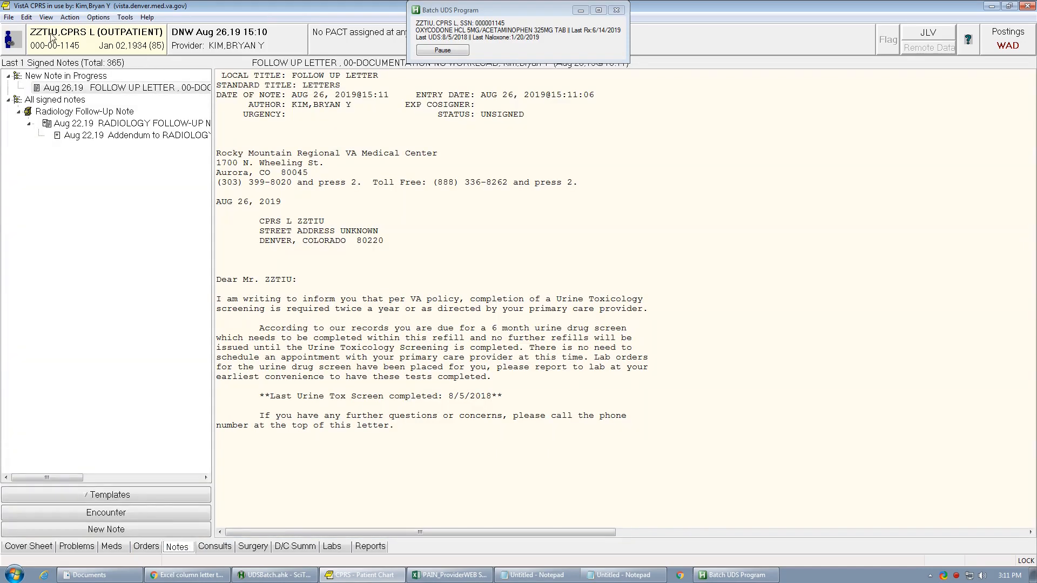
left_click(5, 16)
left_click(17, 30)
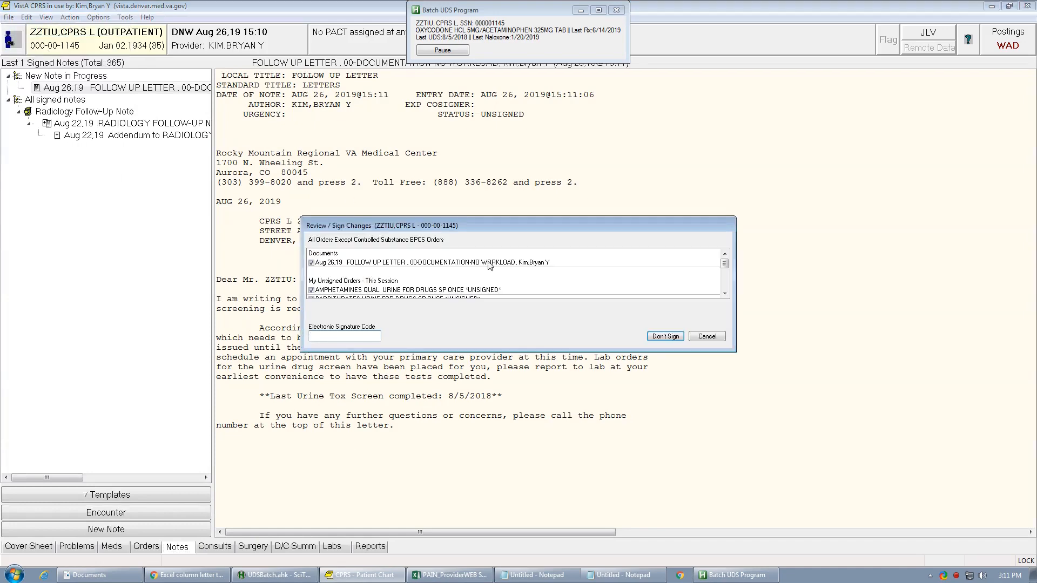
left_click(707, 336)
- Delete the unsigned FOLLOW UP LETTER progress note generated by the batch script
right_click(615, 350)
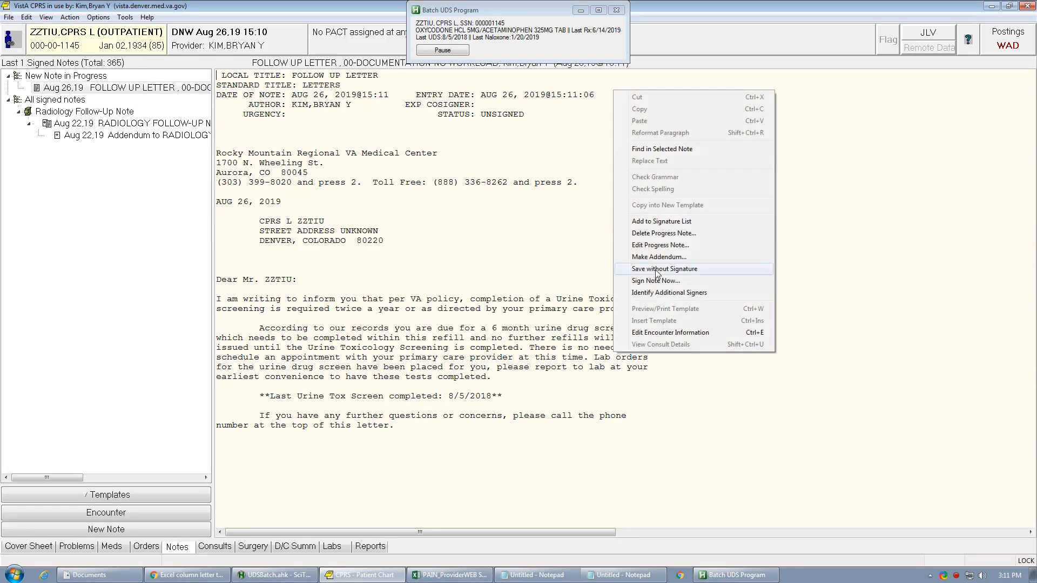
left_click(654, 233)
left_click(548, 331)
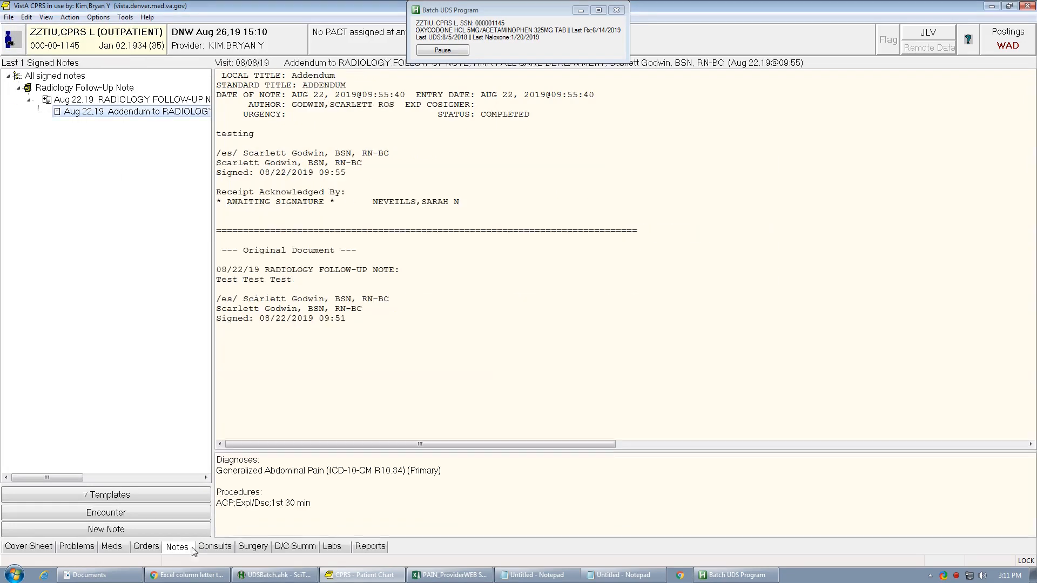
- Discontinue the nine unsigned urine drug screen orders created by the script and proceed to selecting a new patient
left_click(151, 548)
left_click(240, 308)
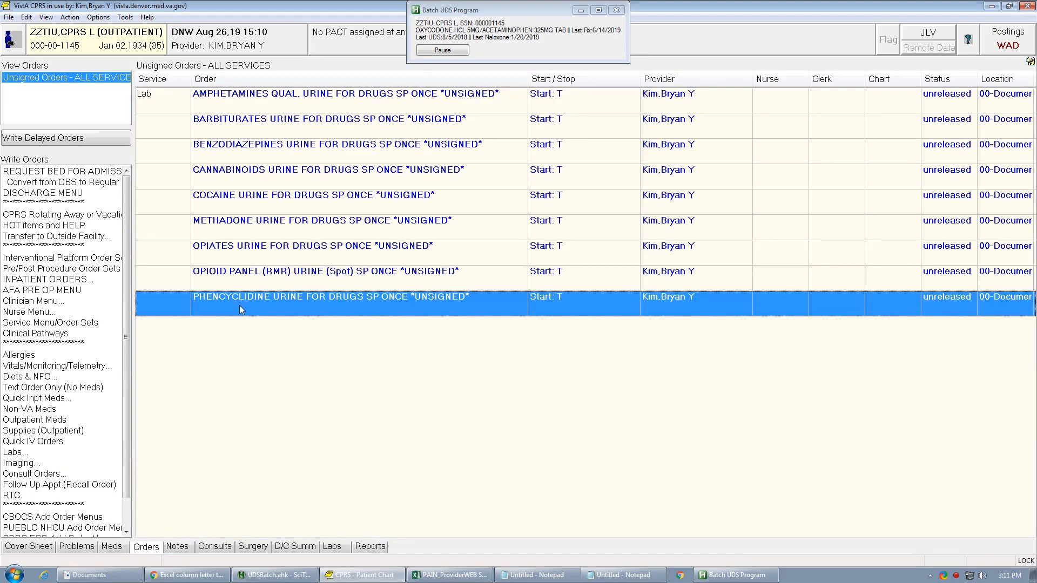
left_click(286, 107, "shift")
right_click(286, 107)
left_click(312, 187)
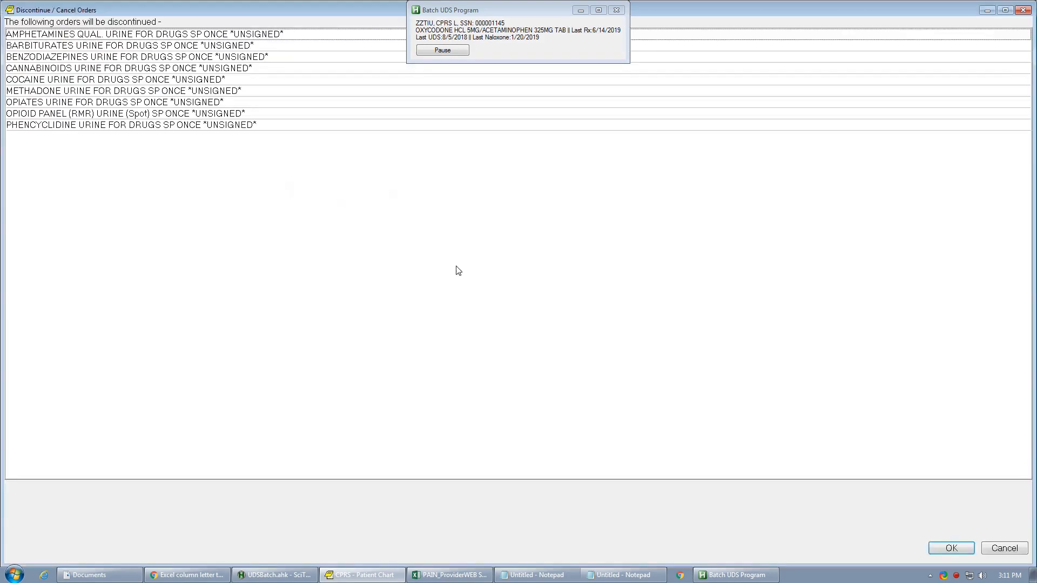
left_click(951, 548)
left_click(11, 18)
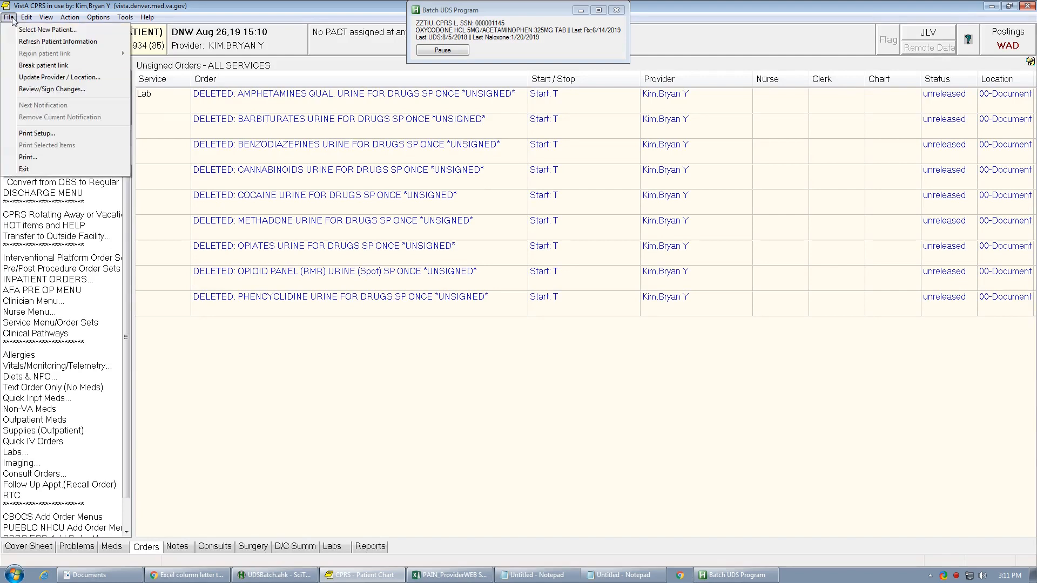
left_click(43, 31)
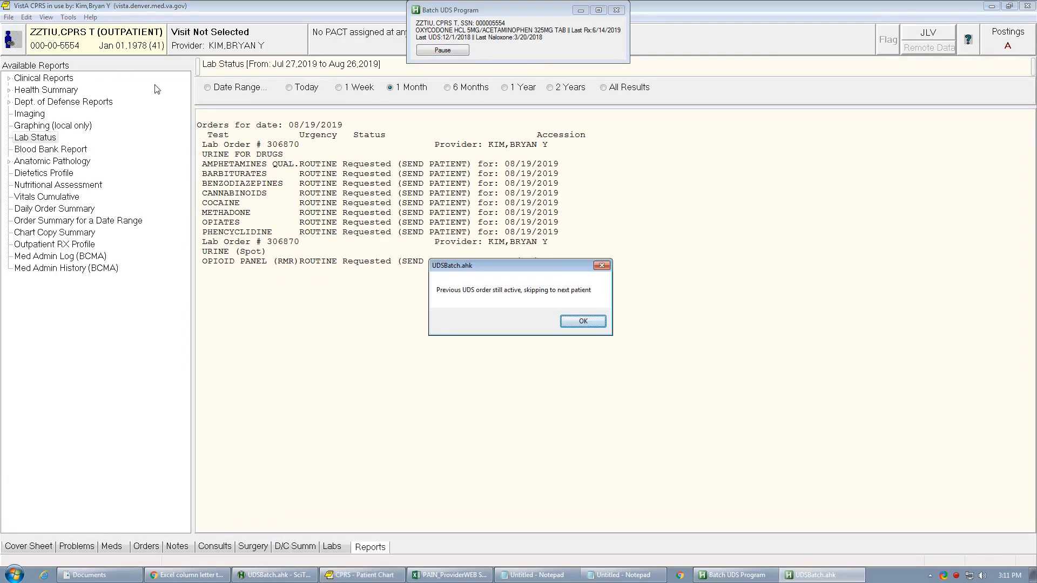
- Switch to the Excel pain report and examine the current patient's row 5 and the neighboring last urine drug test dates
left_click(419, 574)
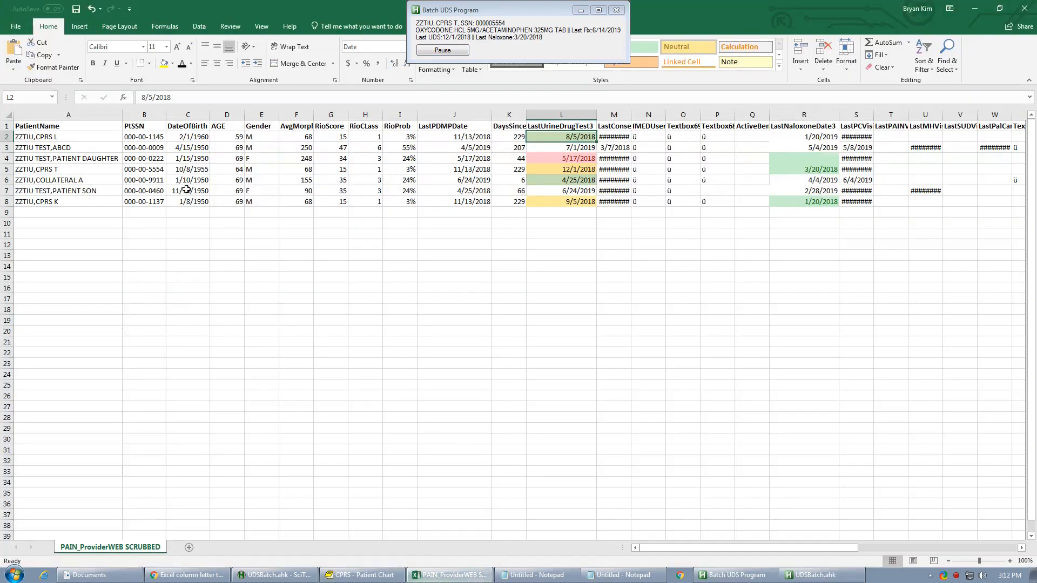
left_click(8, 169)
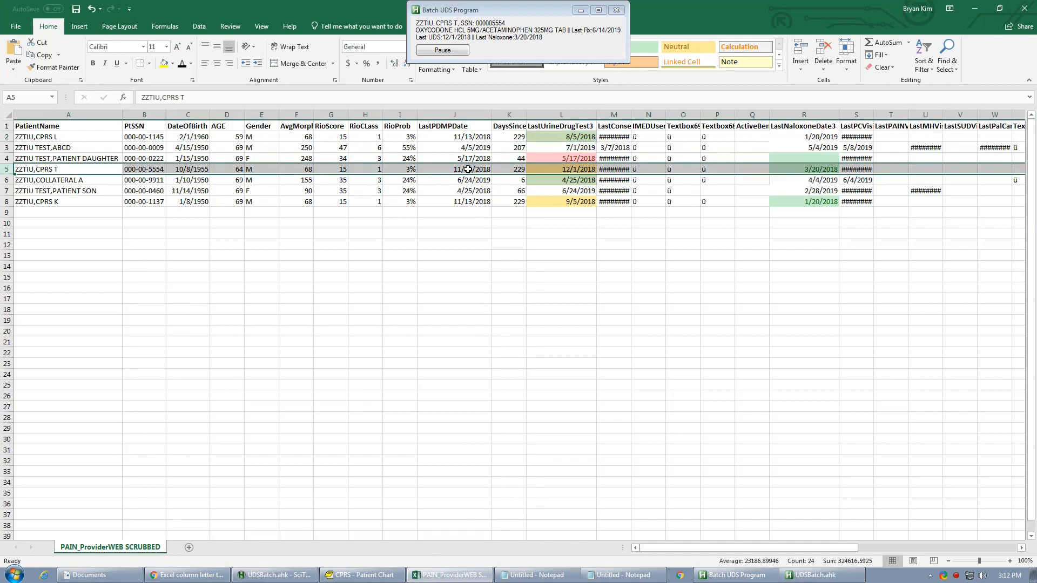
left_click(586, 148)
left_click(562, 157)
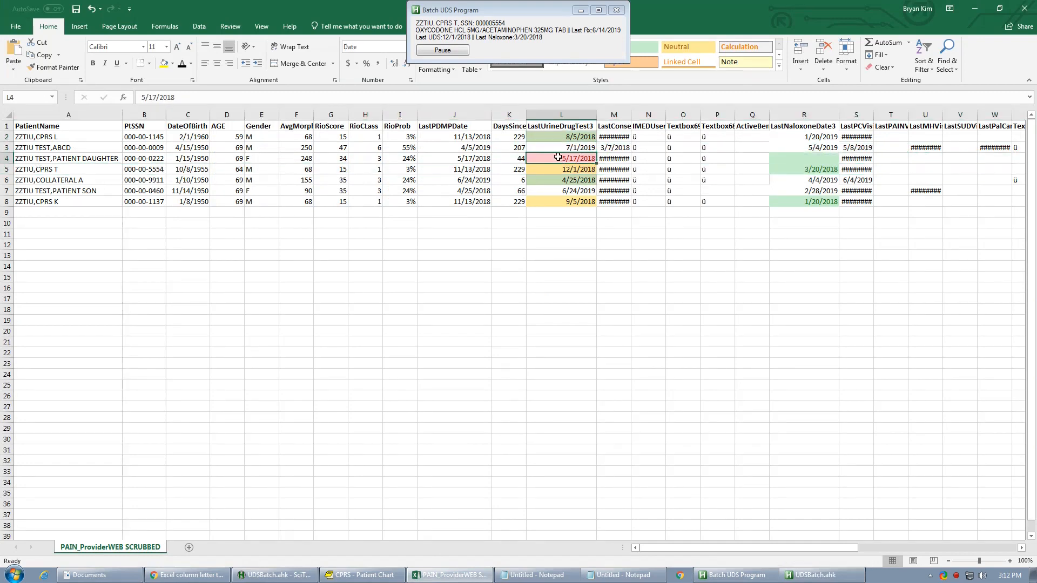
left_click(8, 169)
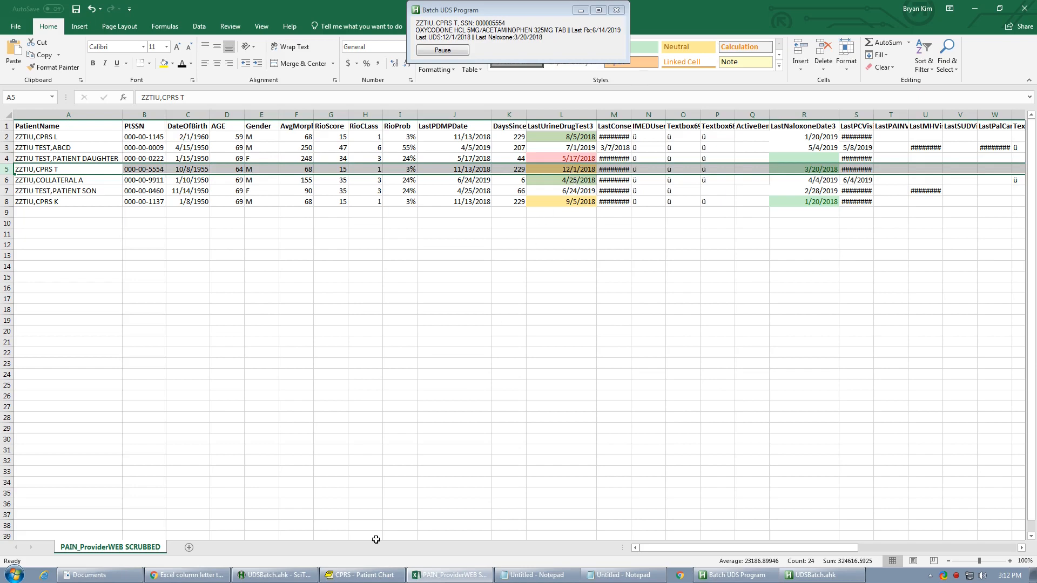
- Return to CPRS and check the current patient's notes and unsigned orders for new batch entries
left_click(376, 574)
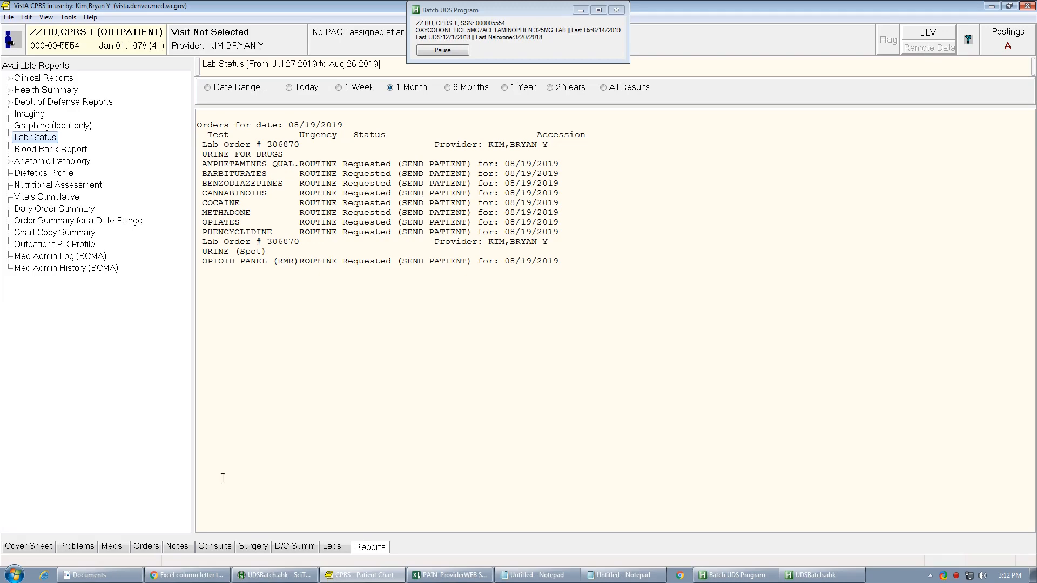
left_click(178, 547)
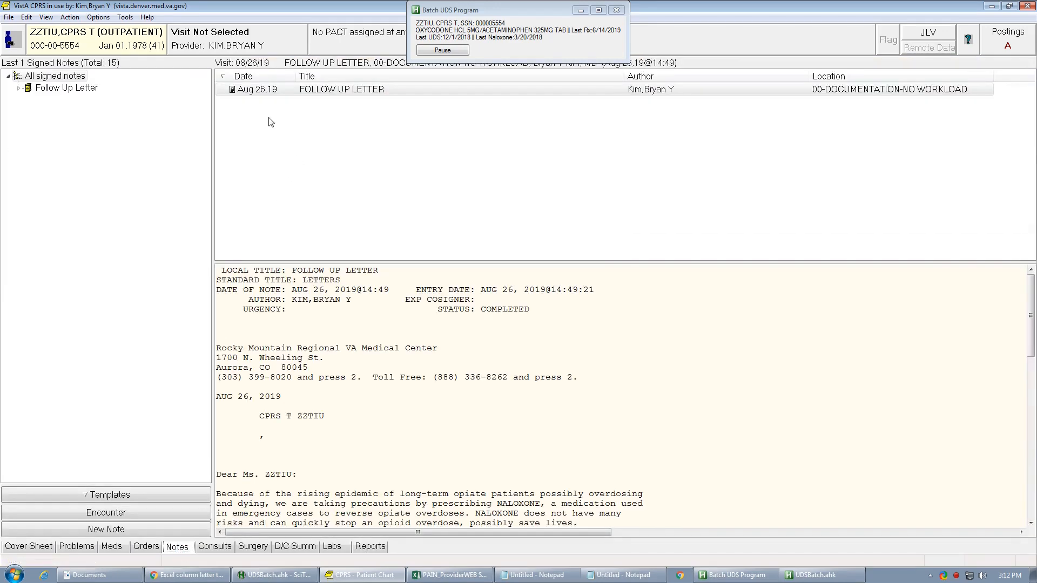
left_click(157, 543)
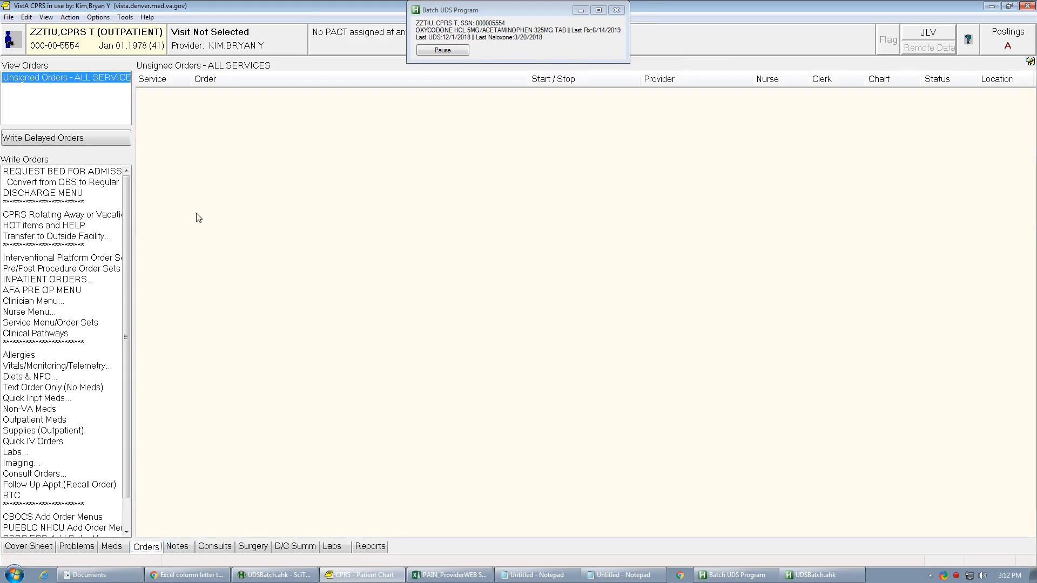
left_click(178, 546)
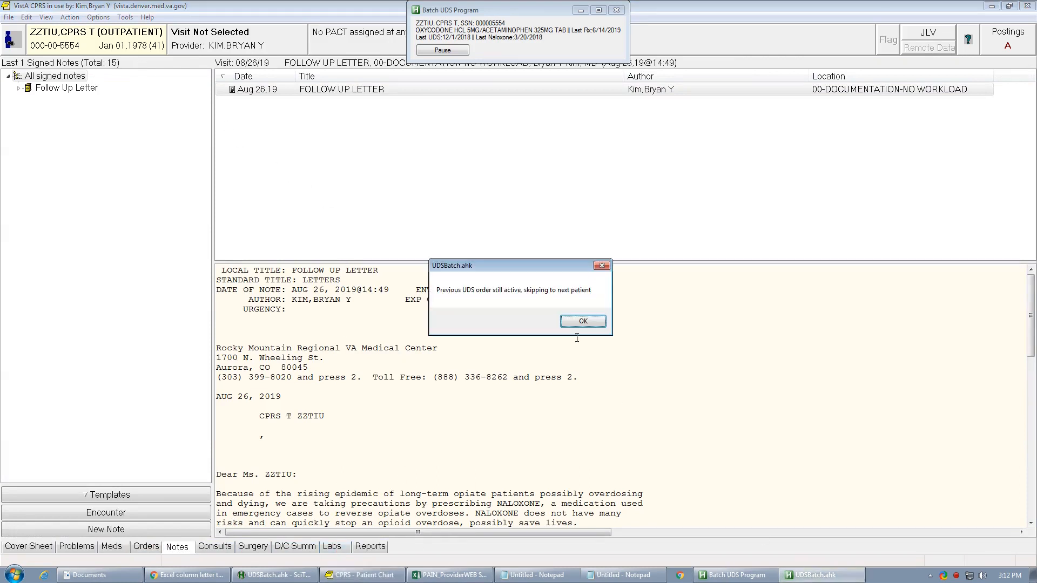
- Acknowledge the skipped-patient message and open the next patient's chart using the Social Security number
left_click(584, 322)
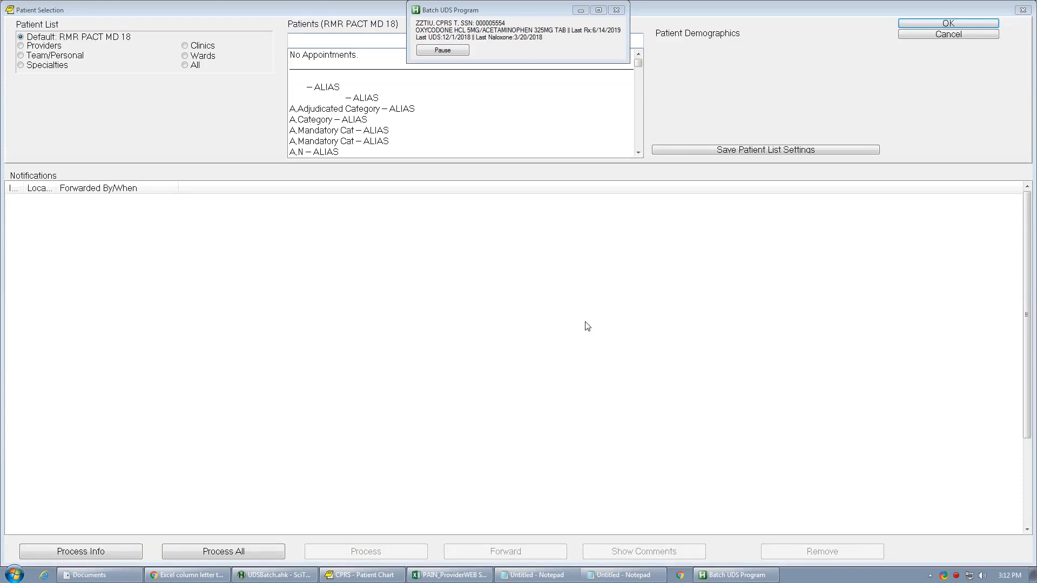
left_click(308, 40)
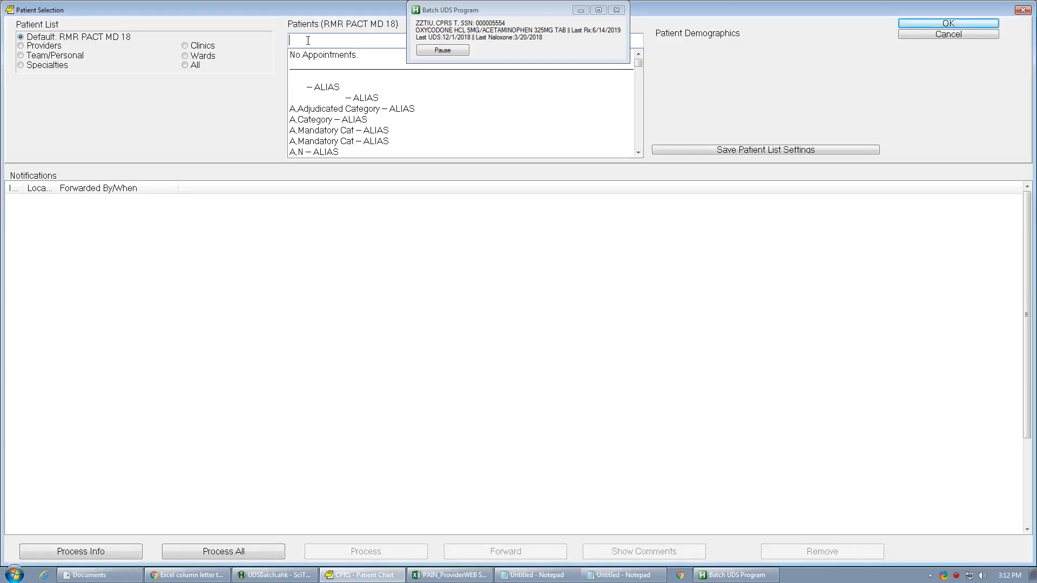
key("Return")
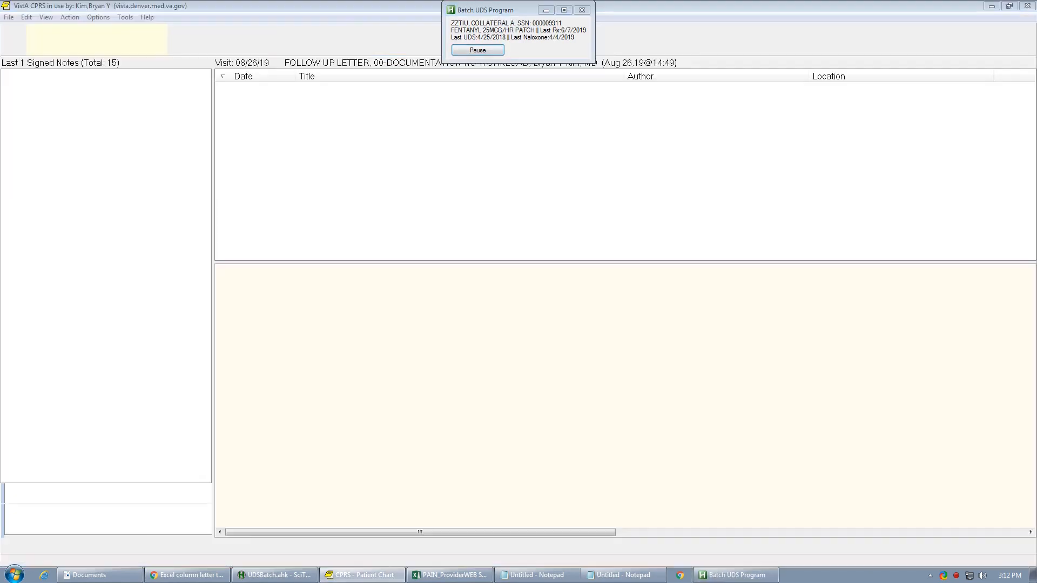
key("ctrl+r")
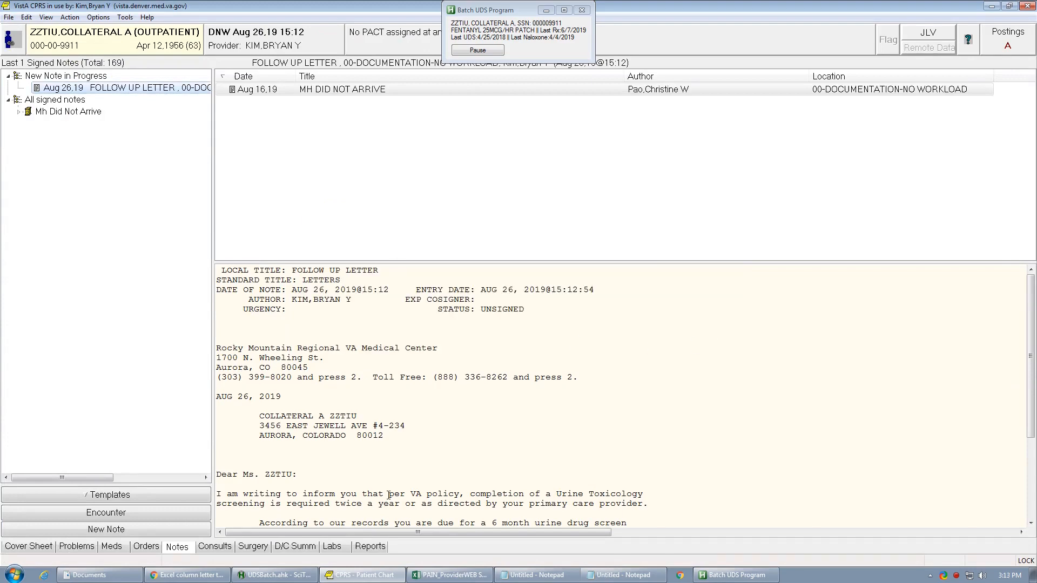
- Check the pain report spreadsheet and the patient's Lab Status report for the 1 Month range
left_click(448, 575)
left_click(378, 547)
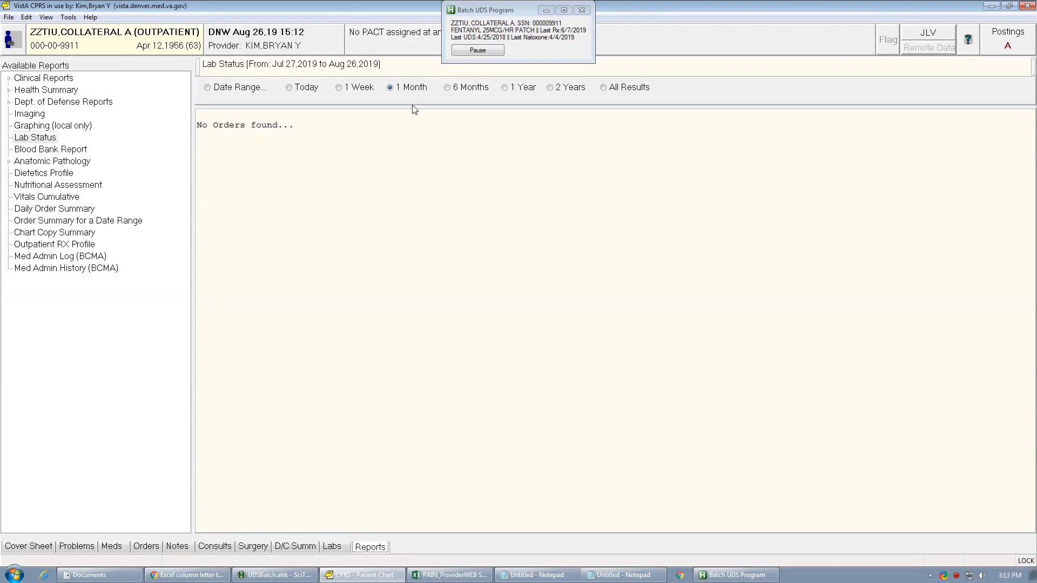
left_click(419, 90)
- Discontinue this patient's nine unsigned urine drug screen orders and review the body of the unsigned FOLLOW UP LETTER
left_click(156, 543)
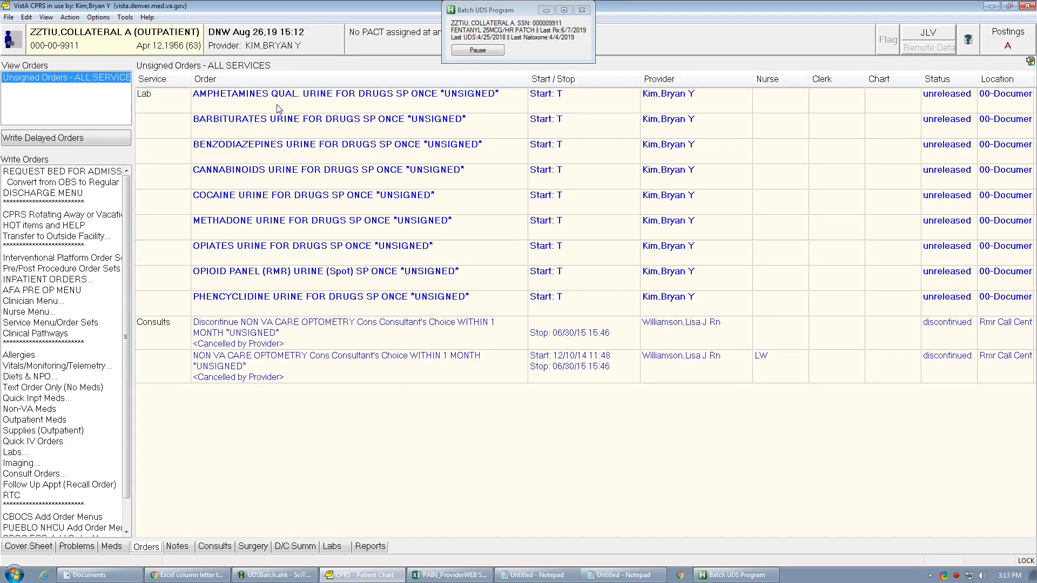
left_click(278, 306)
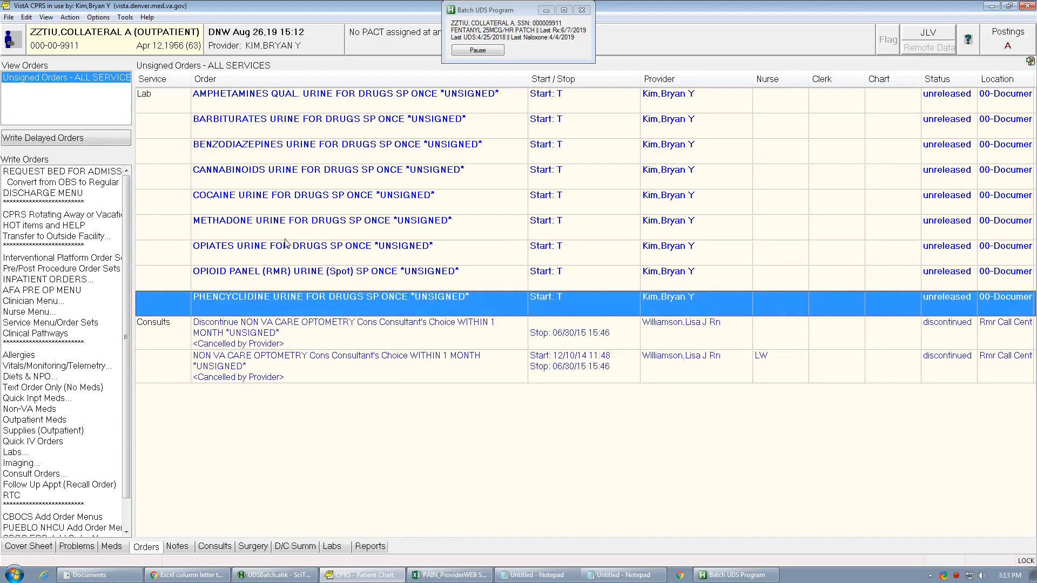
left_click(285, 94, "shift")
right_click(284, 117)
left_click(313, 188)
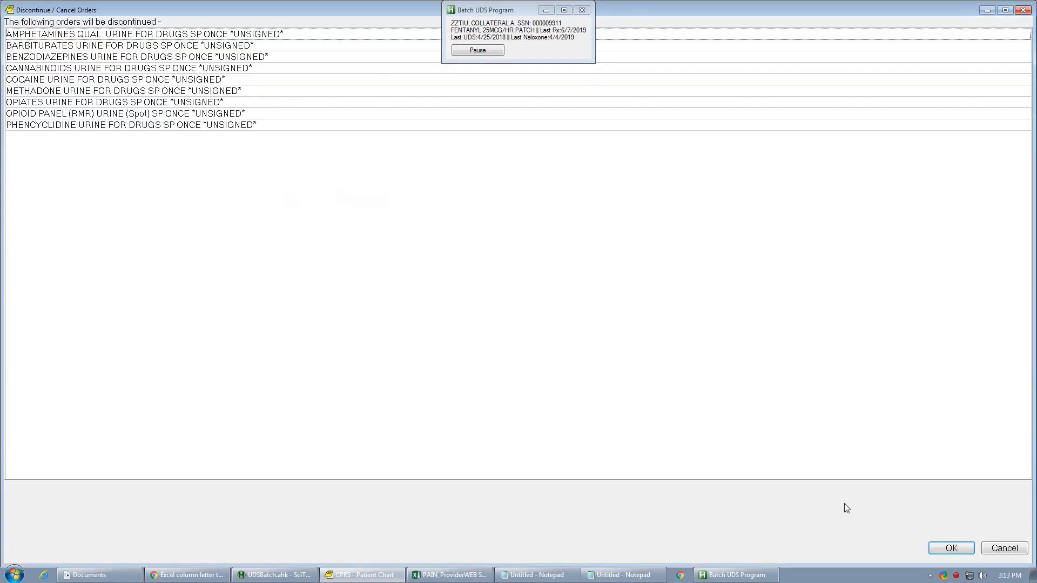
left_click(948, 549)
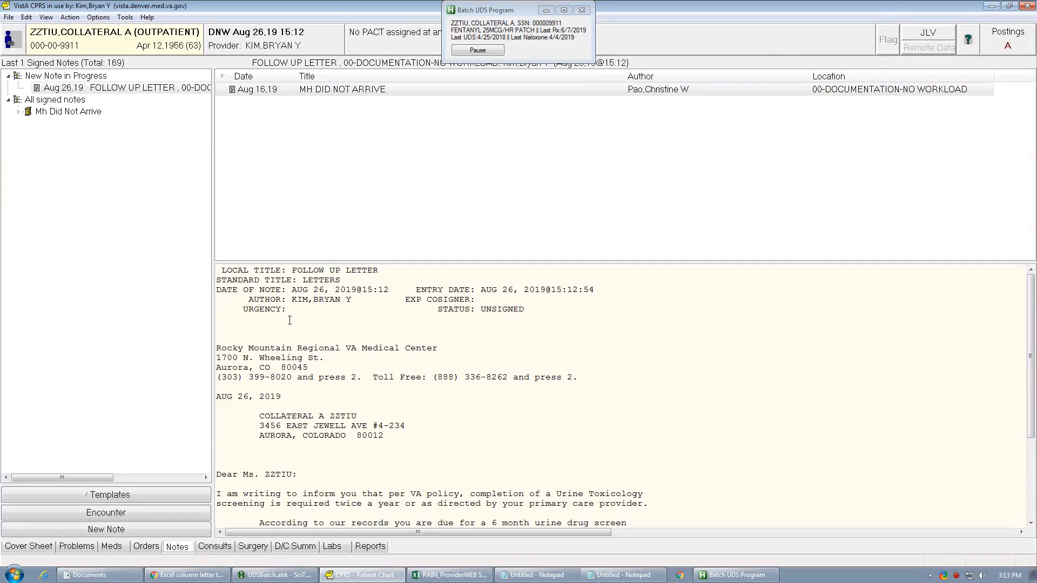
scroll(340, 339, "down", 5)
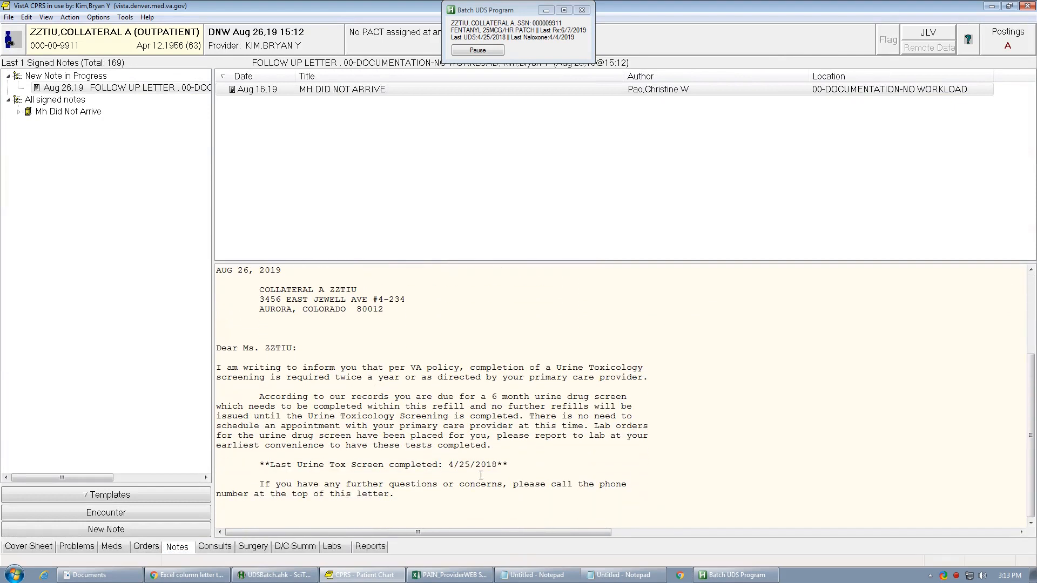
- Compare the last urine tox screen date in the follow-up letter with this patient's row in the pain report spreadsheet
left_click_drag(451, 469, 517, 468)
left_click(450, 575)
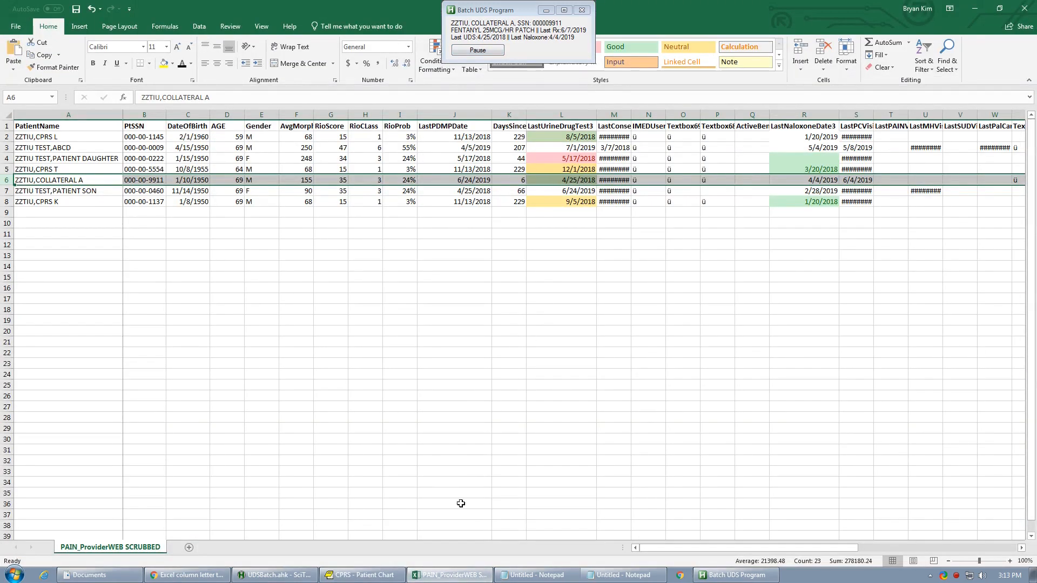
left_click(367, 577)
- Delete this patient's unsigned FOLLOW UP LETTER progress note
right_click(441, 371)
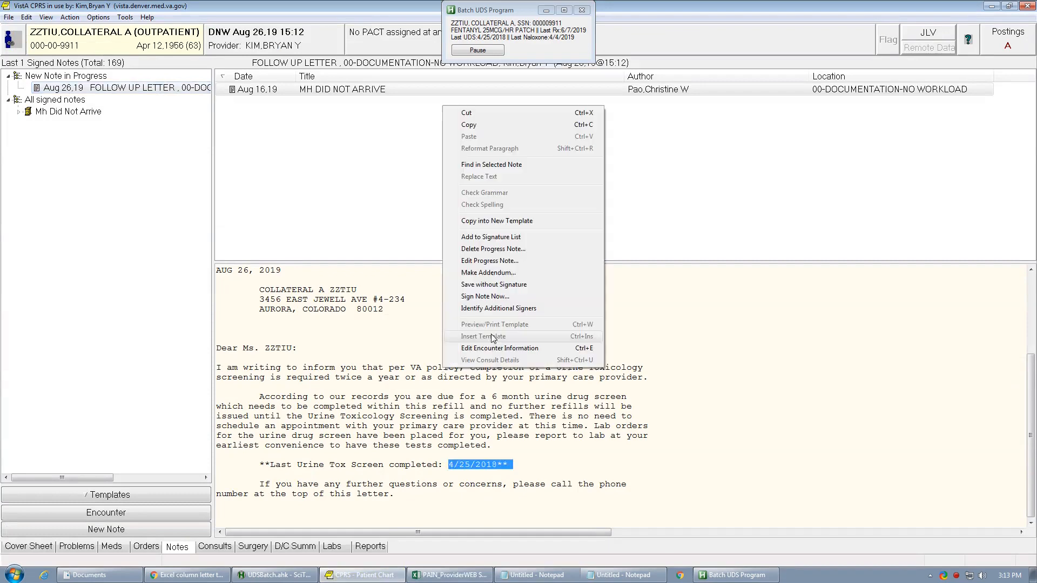
left_click(513, 251)
left_click(553, 333)
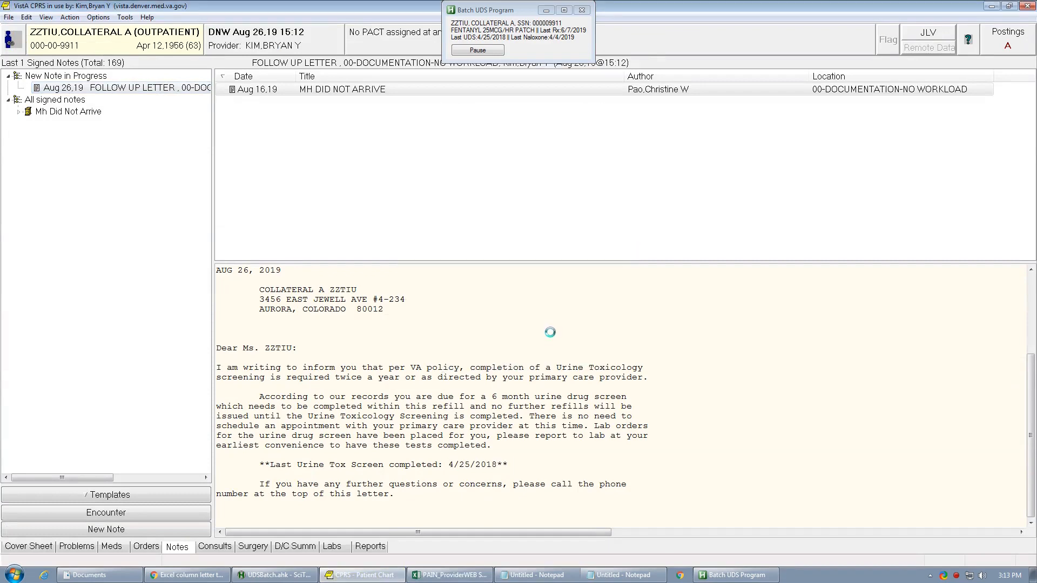
- Open the next patient's chart using the Social Security number and close the patient record flags
left_click(8, 16)
left_click(9, 30)
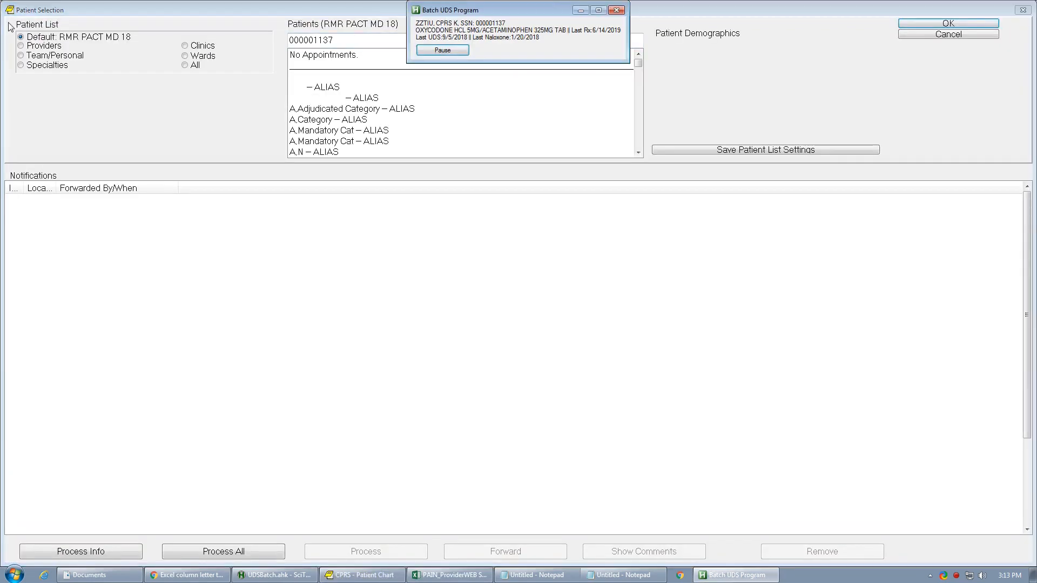
key("Return")
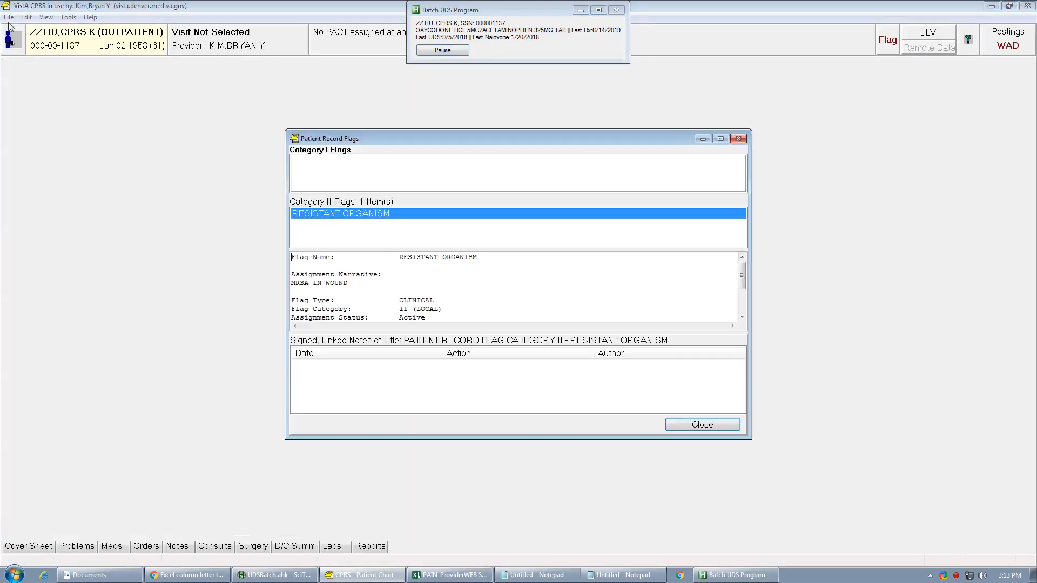
key("Return")
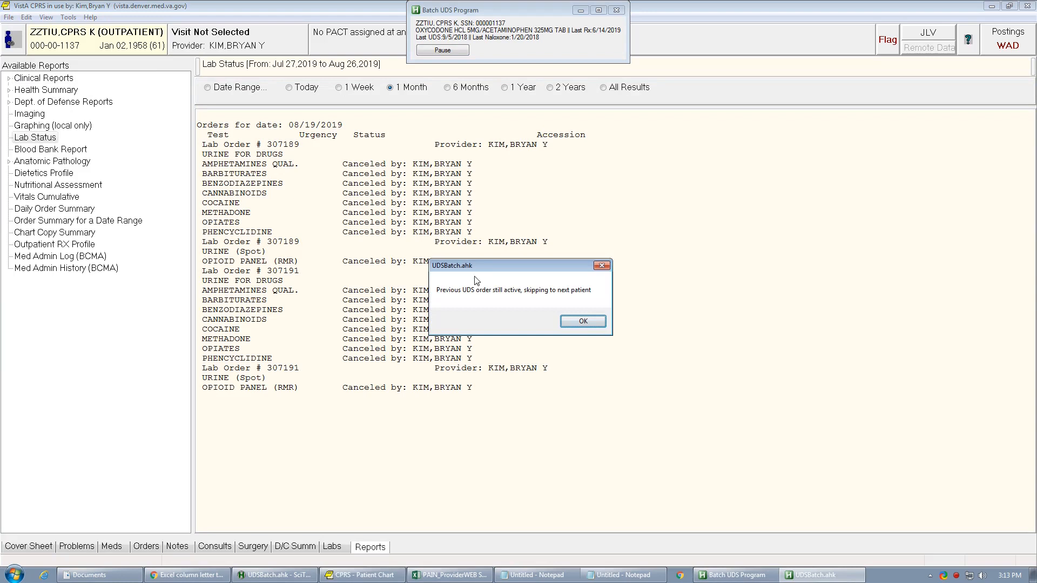
- Move the skipped-patient message aside to view the canceled orders in the Lab Status report, and acknowledge the message
left_click_drag(492, 265, 439, 262)
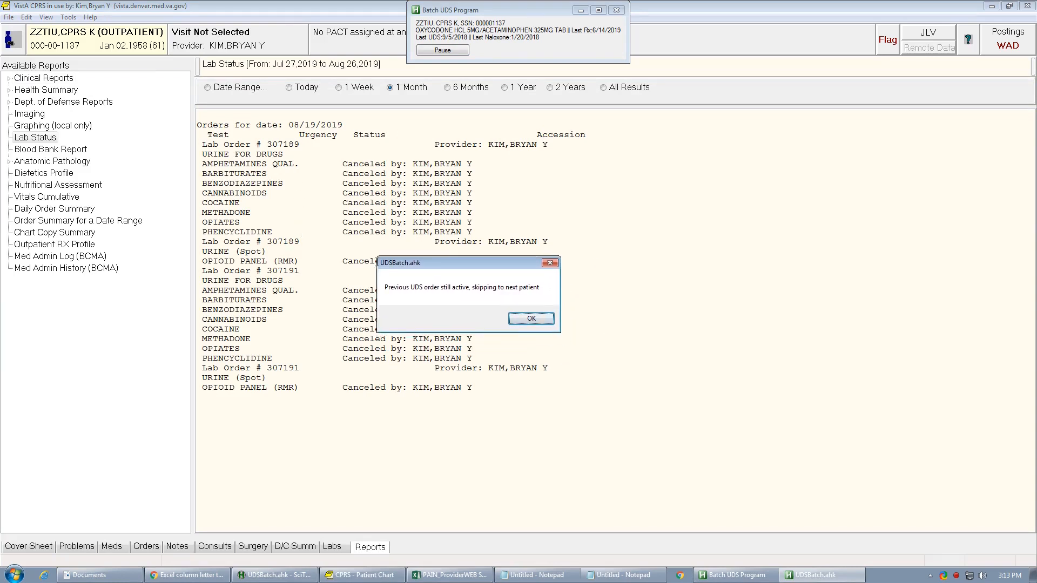
left_click_drag(424, 264, 528, 241)
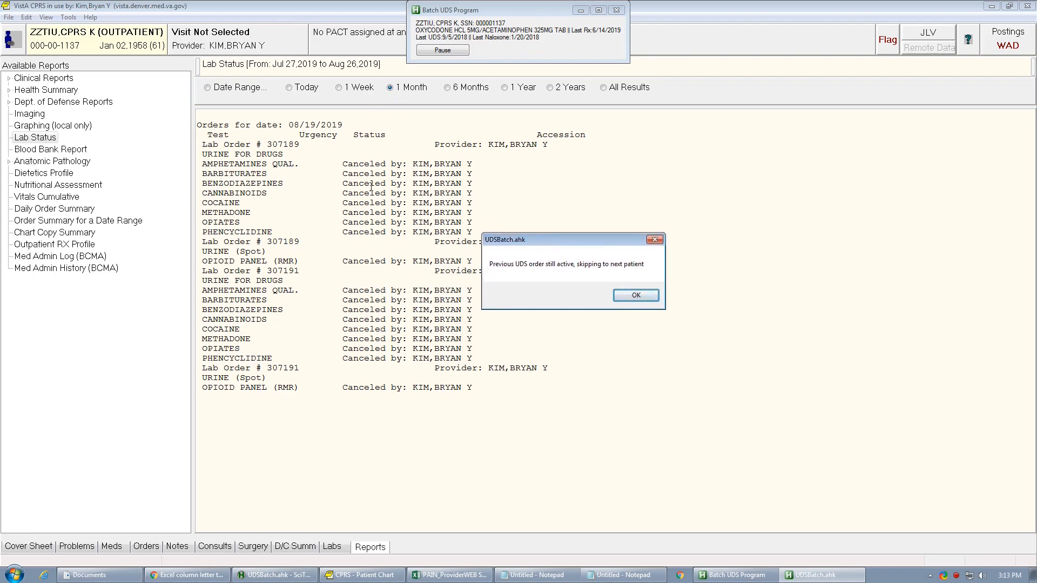
left_click(628, 295)
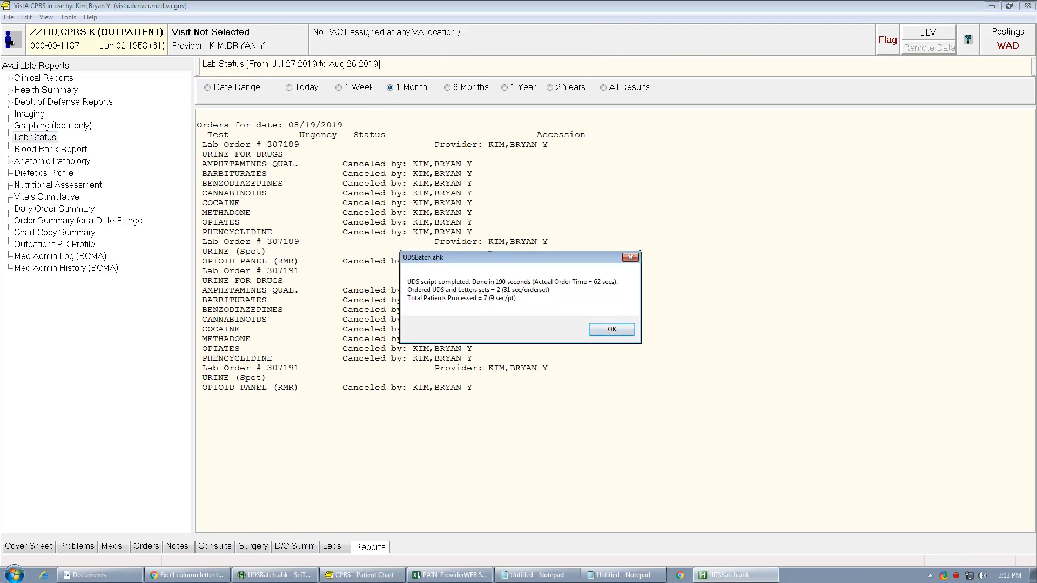
- Review the batch completion summary and check the LastUrineDrugTest3 dates in rows 2 and 6 of the pain report spreadsheet
left_click_drag(488, 260, 428, 196)
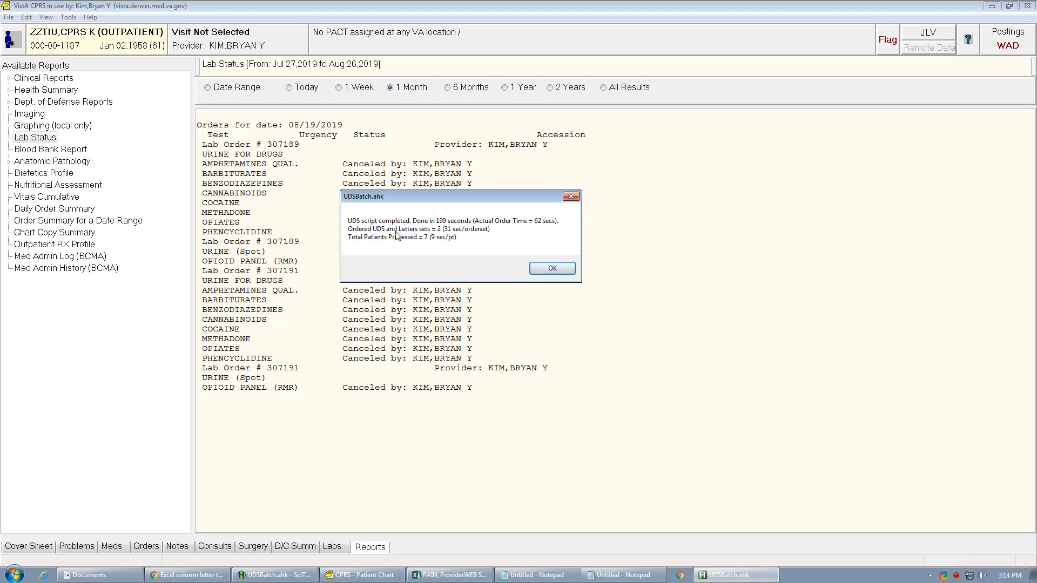
left_click(450, 574)
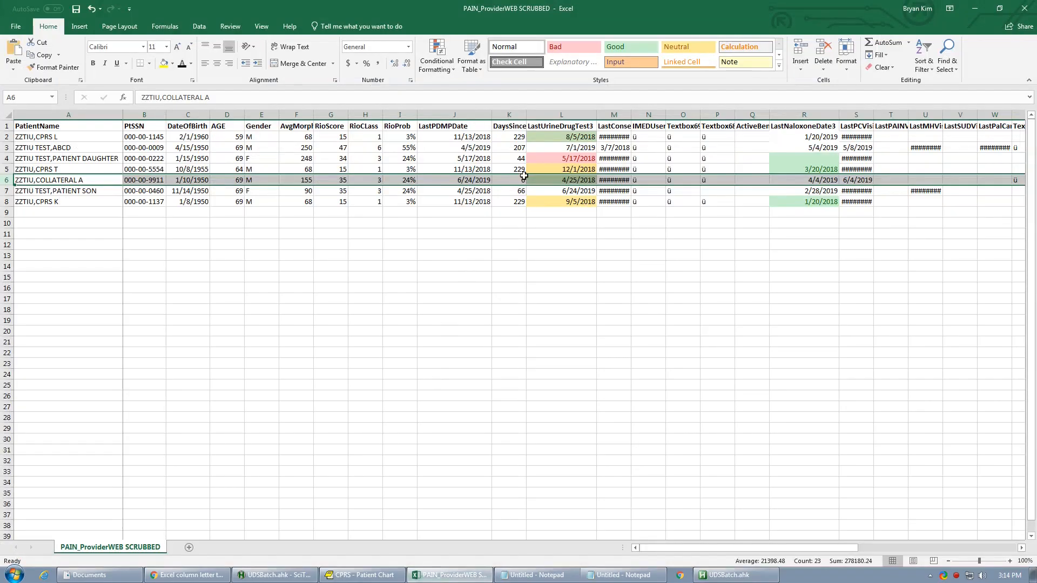
left_click(552, 137)
left_click(552, 179)
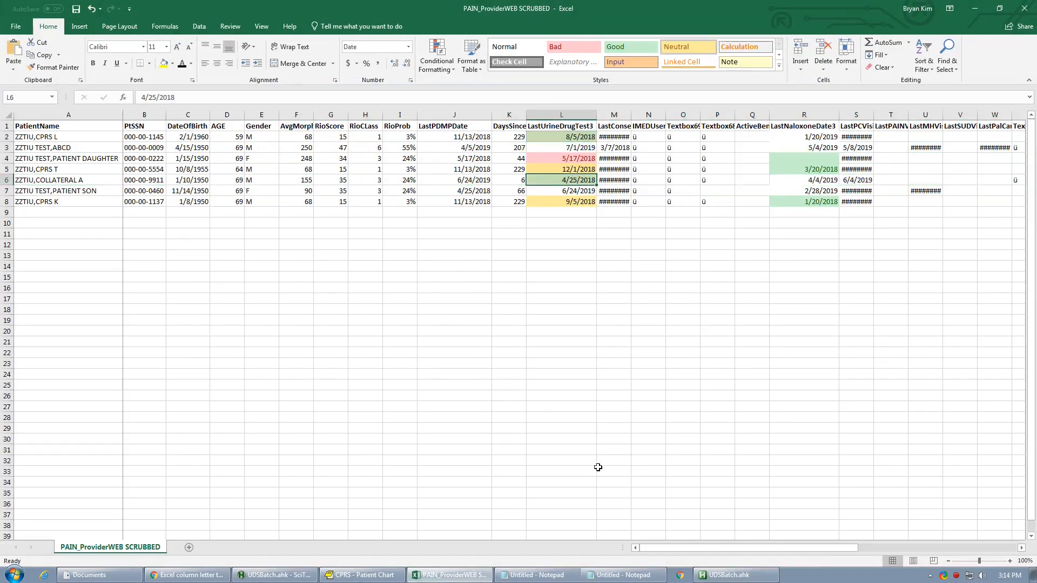
left_click(401, 576)
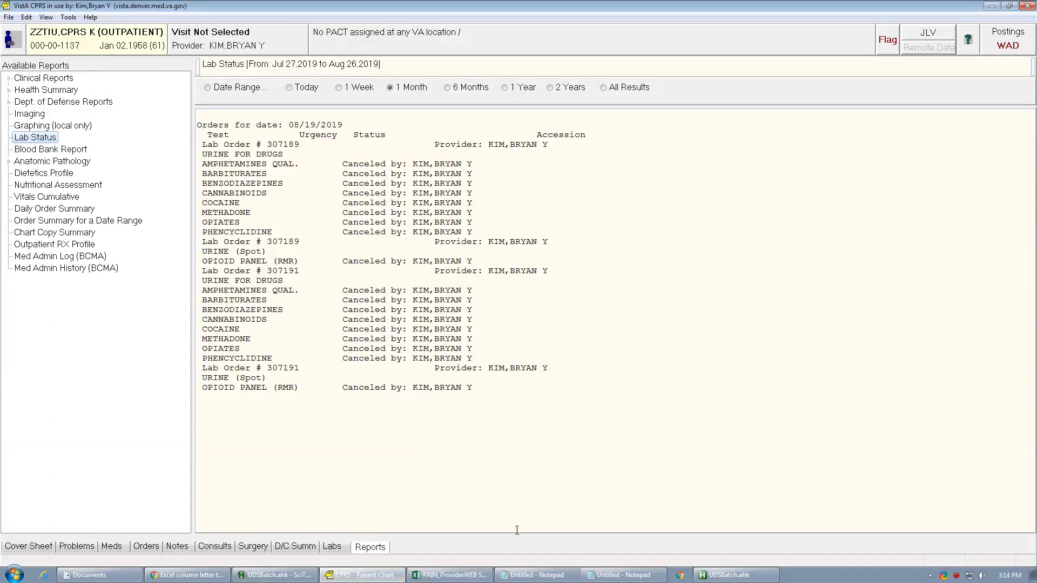
left_click(707, 577)
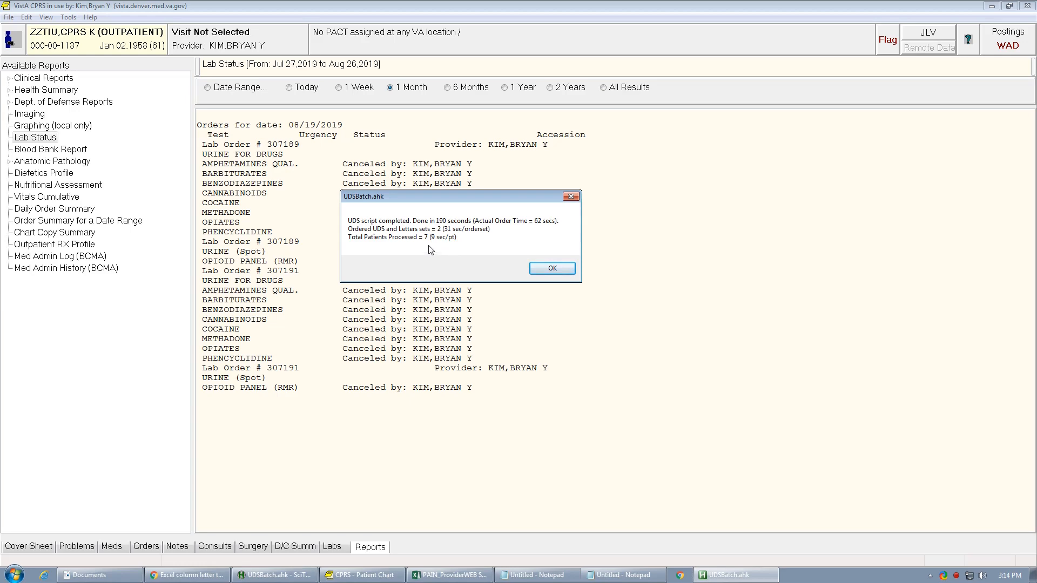
- Select patient rows 2 through 8 in the pain report spreadsheet
left_click(451, 575)
left_click(54, 138)
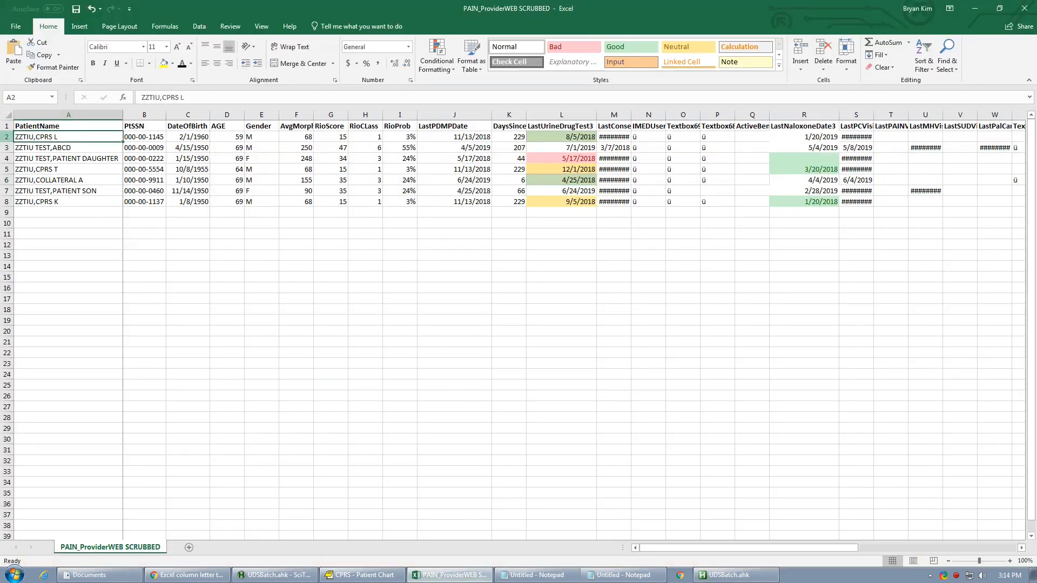
left_click(6, 199)
left_click(5, 200, "shift")
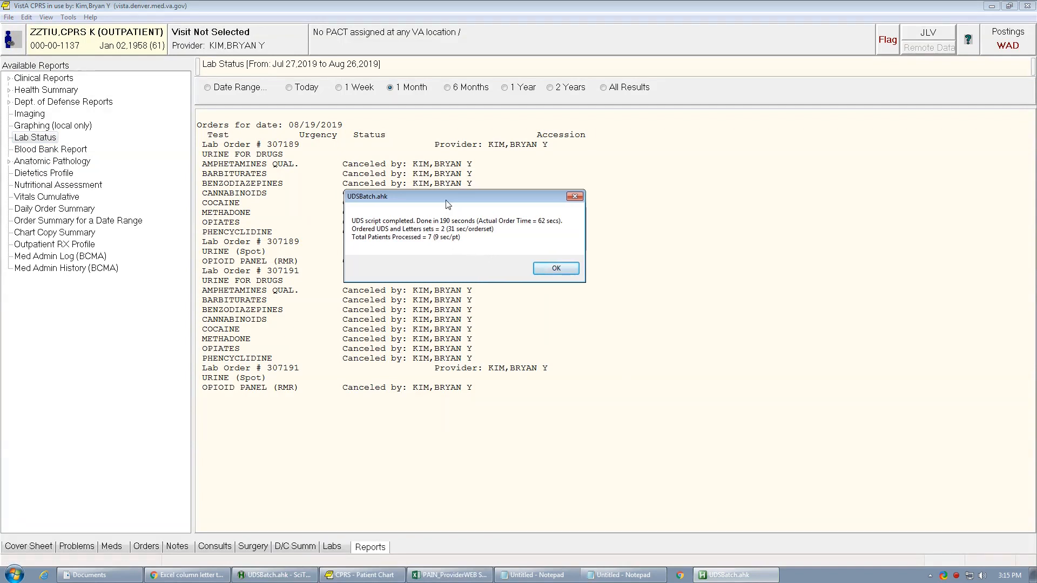
- Return to the batch completion summary and dismiss it
left_click_drag(444, 204, 442, 209)
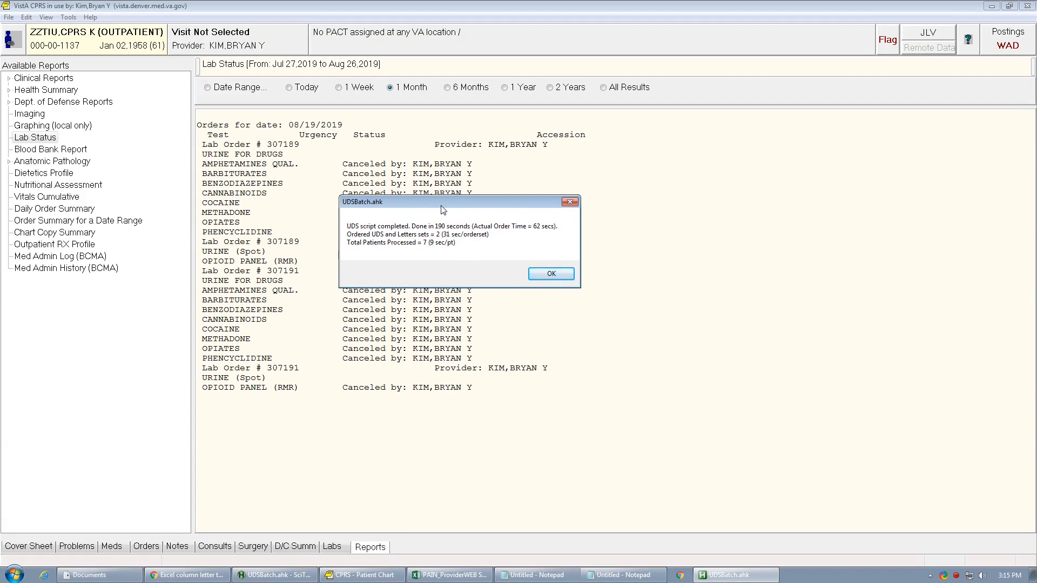
left_click_drag(432, 203, 433, 216)
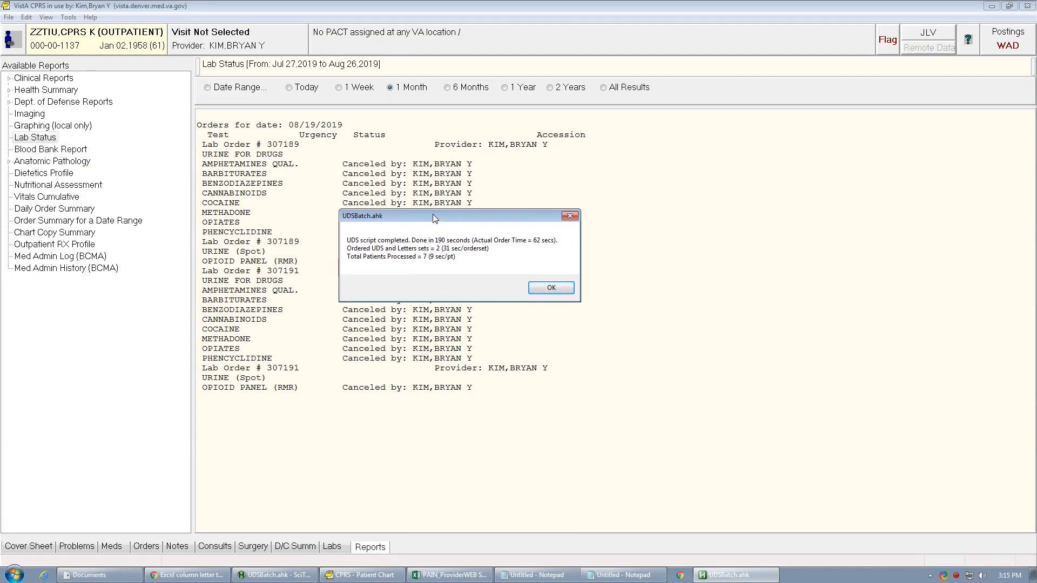
left_click(551, 288)
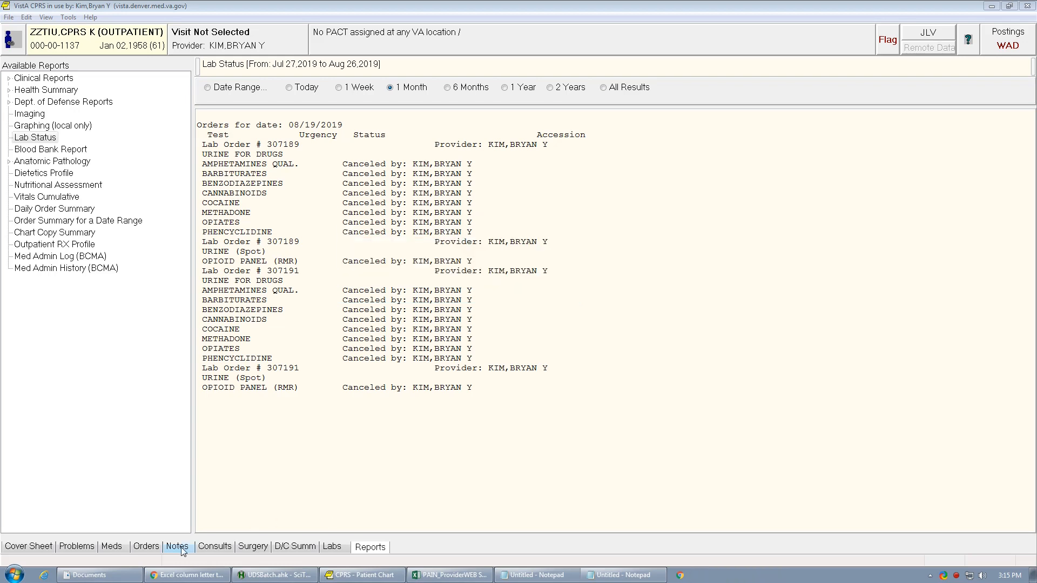
- Highlight the LastUrineDrugTest3 column in the spreadsheet, and view the general settings in the CPRS options
left_click(451, 575)
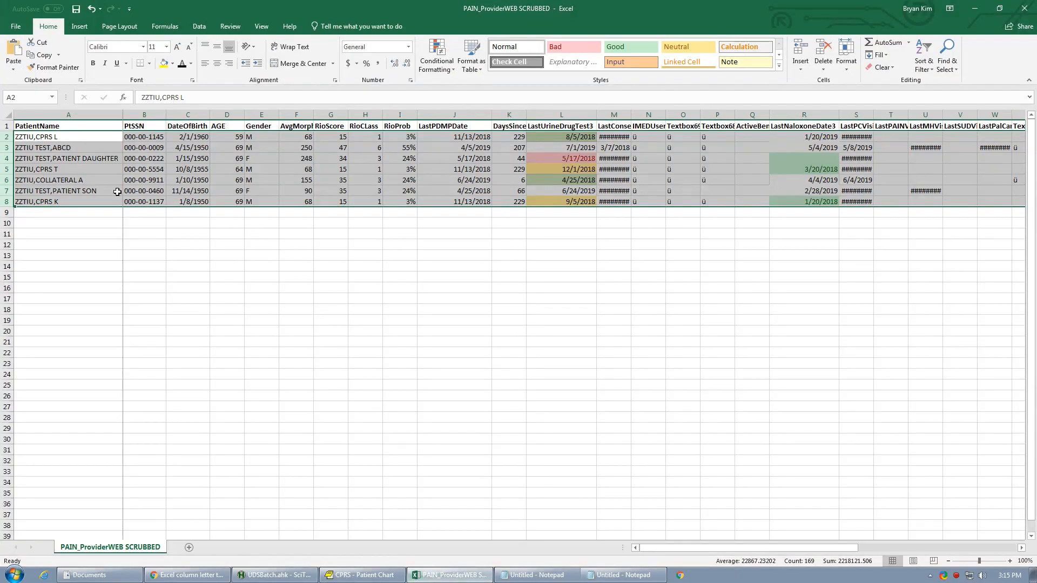
left_click(562, 112)
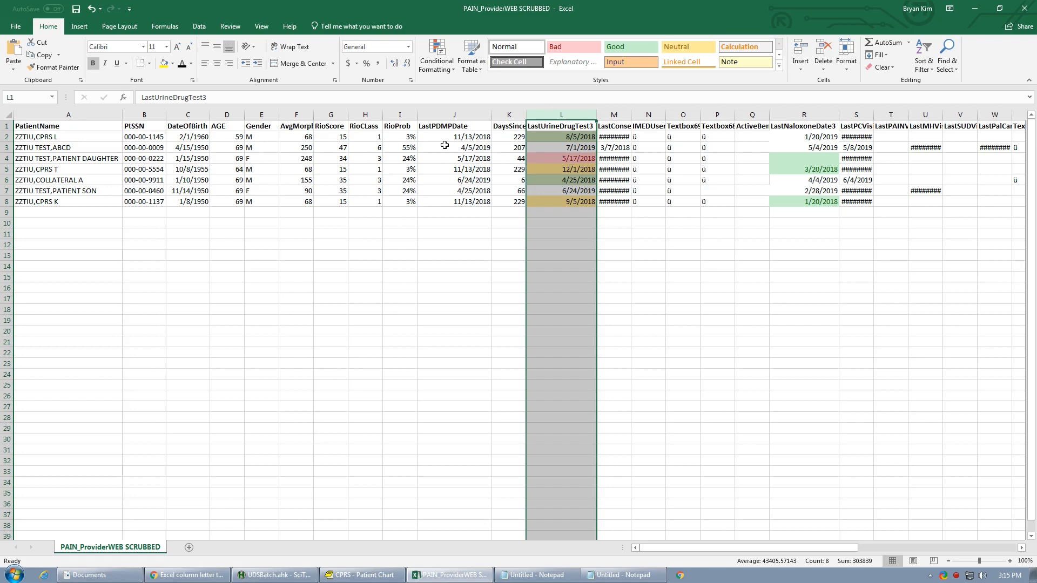
left_click(380, 570)
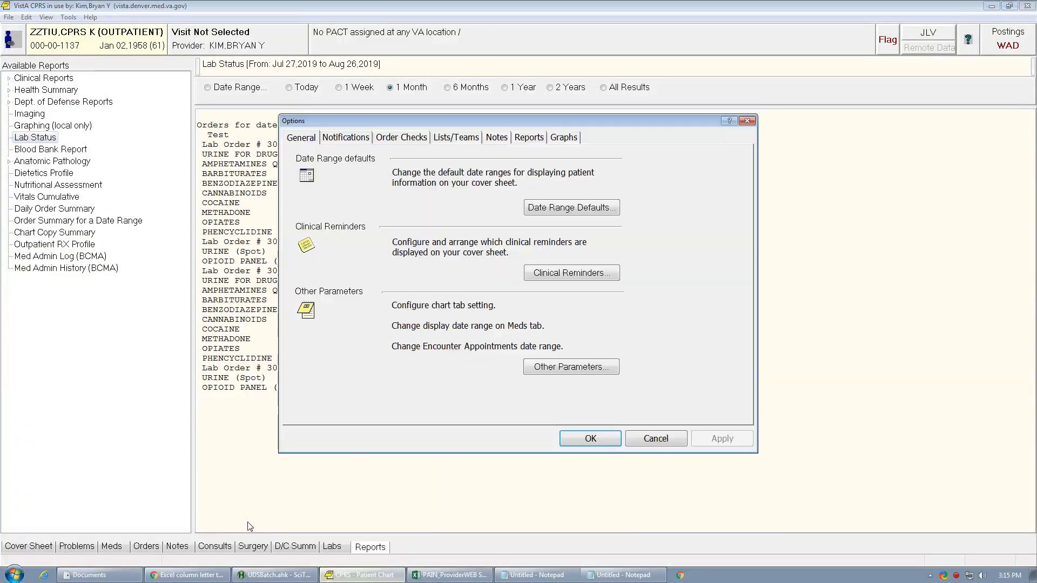
left_click(562, 436)
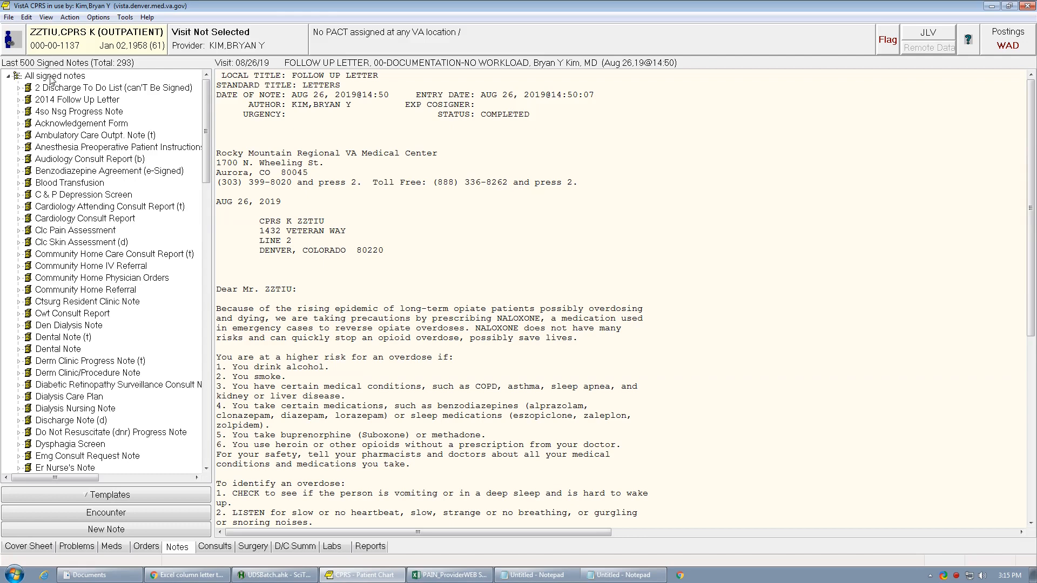
- Look through the patient's orders, medications and signed notes in CPRS, and check the pain report spreadsheet again
left_click(151, 549)
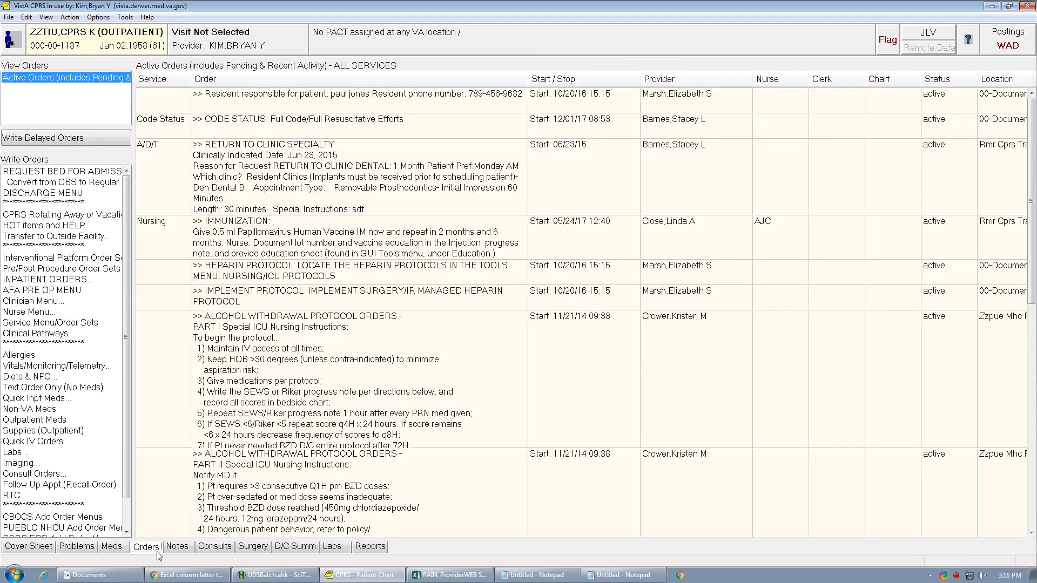
left_click(123, 552)
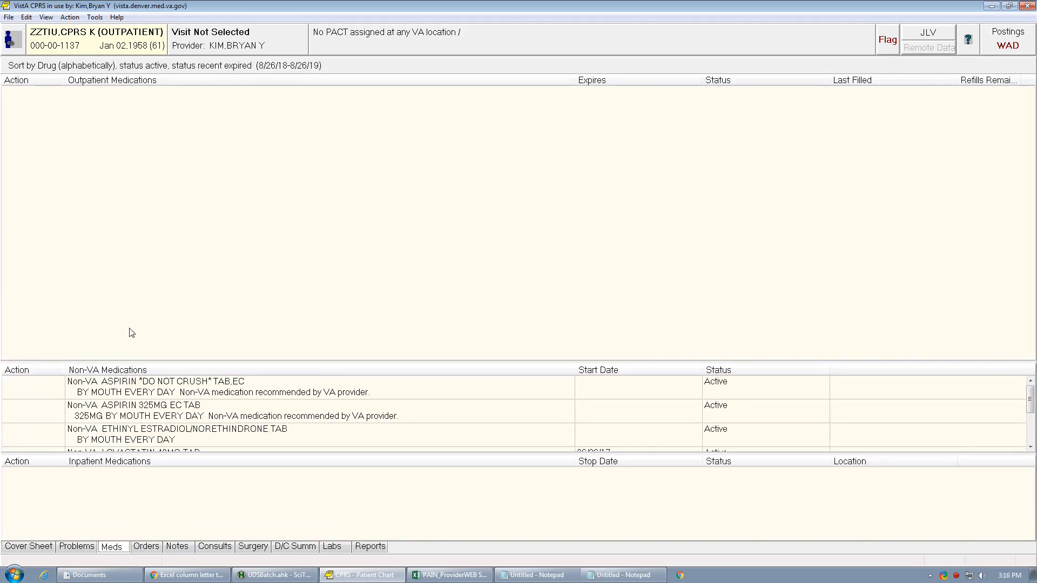
left_click(177, 546)
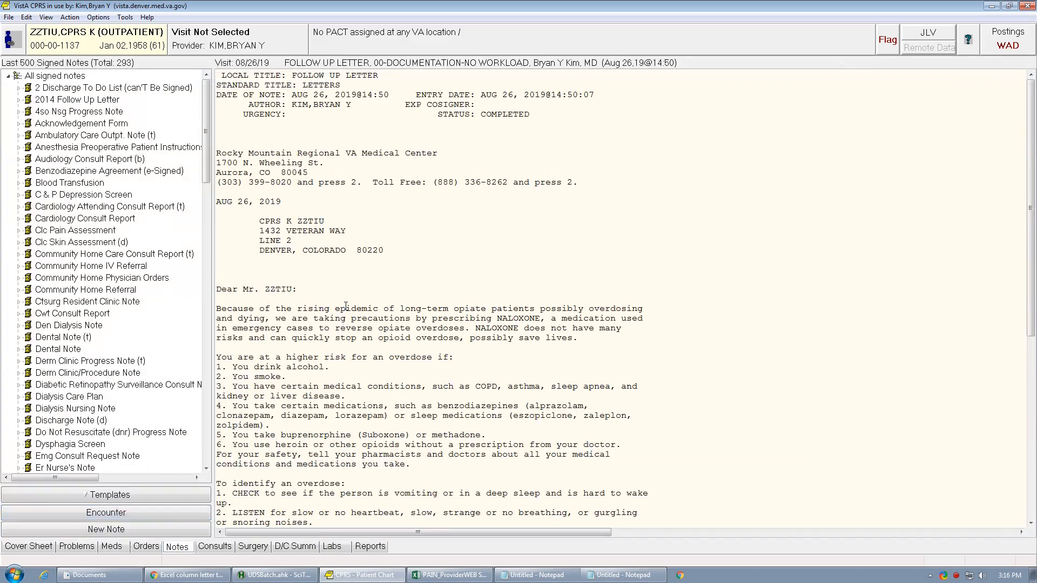
mouse_move(208, 133)
left_mouse_down()
mouse_move(211, 184)
mouse_move(210, 129)
left_mouse_up()
left_click(448, 575)
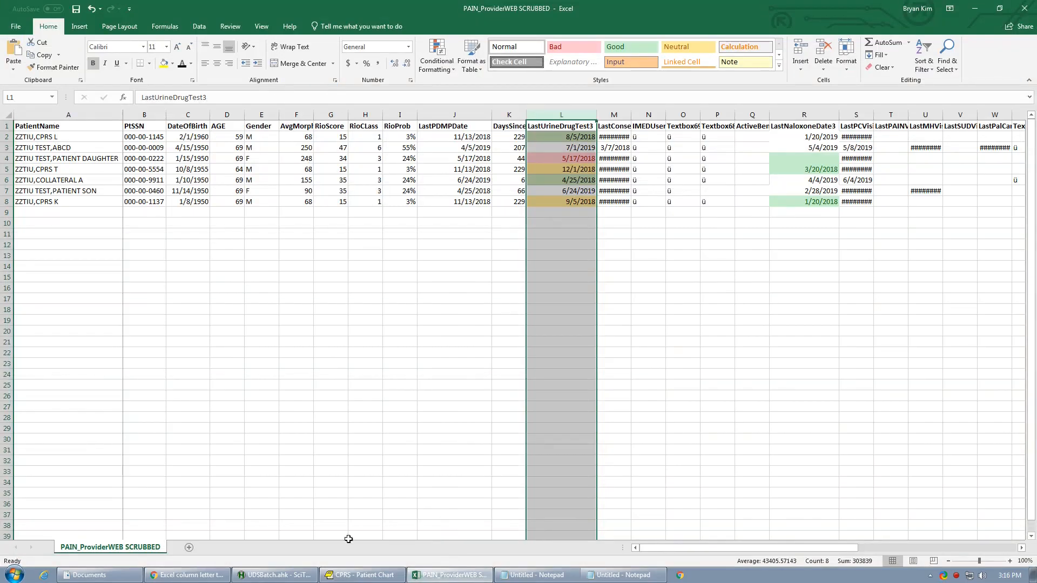
left_click(352, 574)
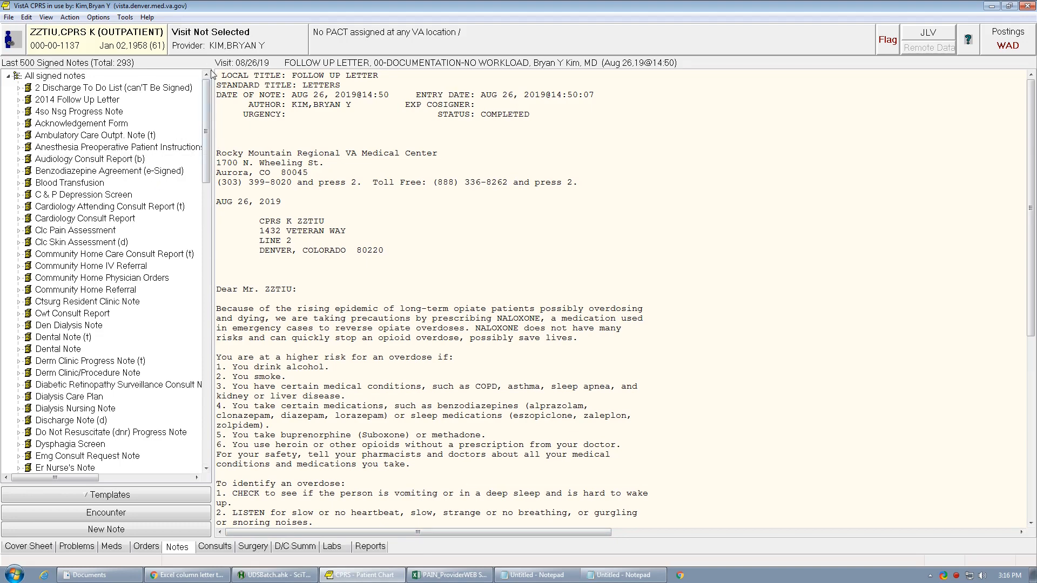
- Browse the encounter provider list for the current visit and close it without changing the provider or location
left_click(218, 38)
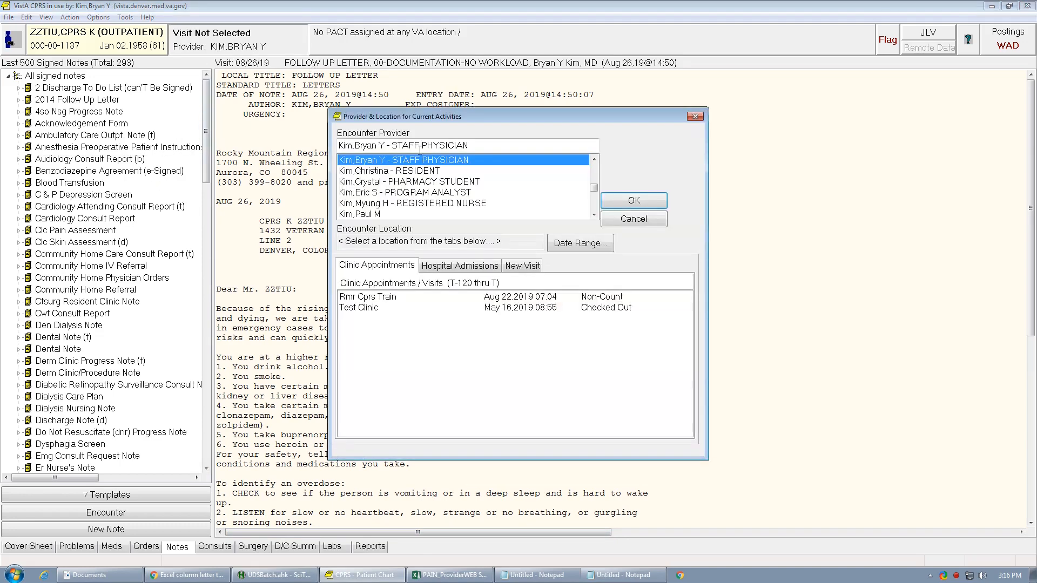
scroll(595, 175, "down", 1)
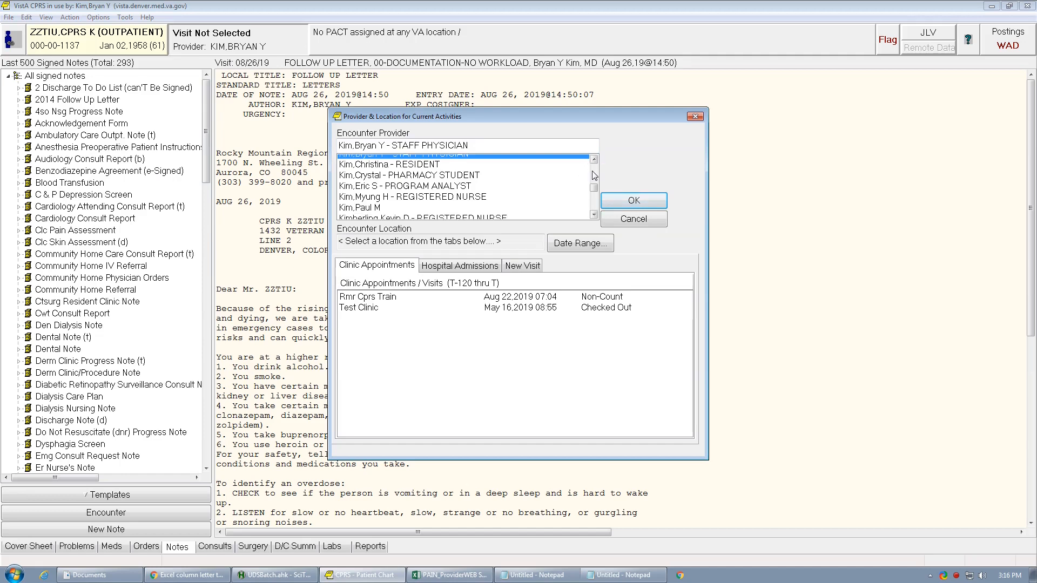
left_click_drag(594, 188, 594, 183)
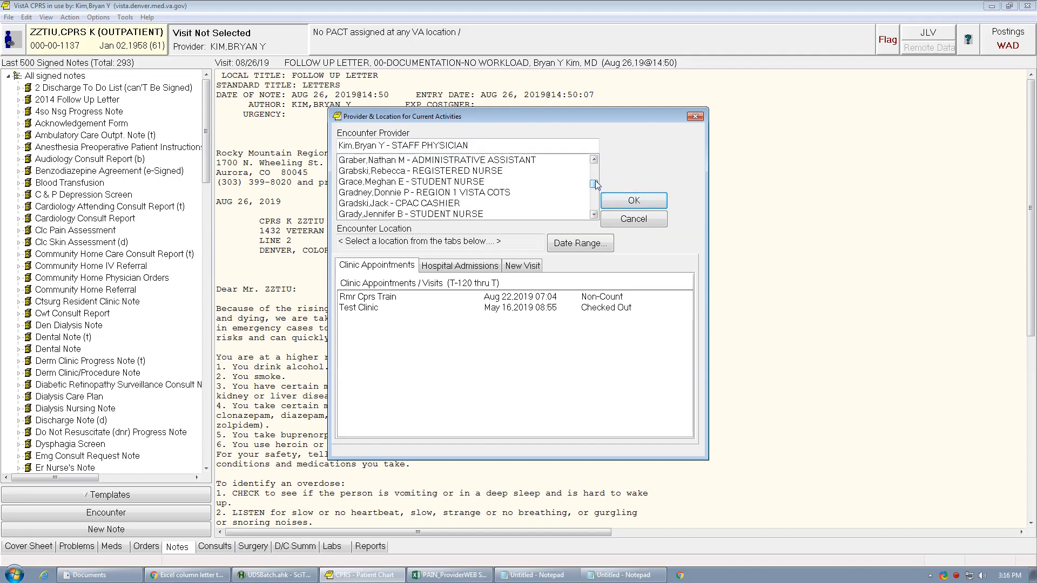
left_click(628, 223)
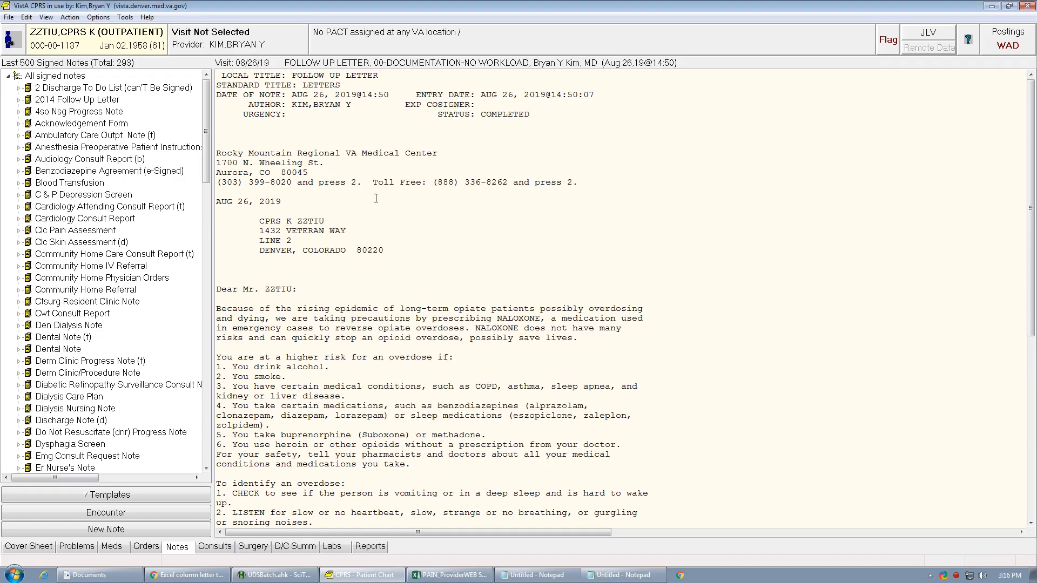